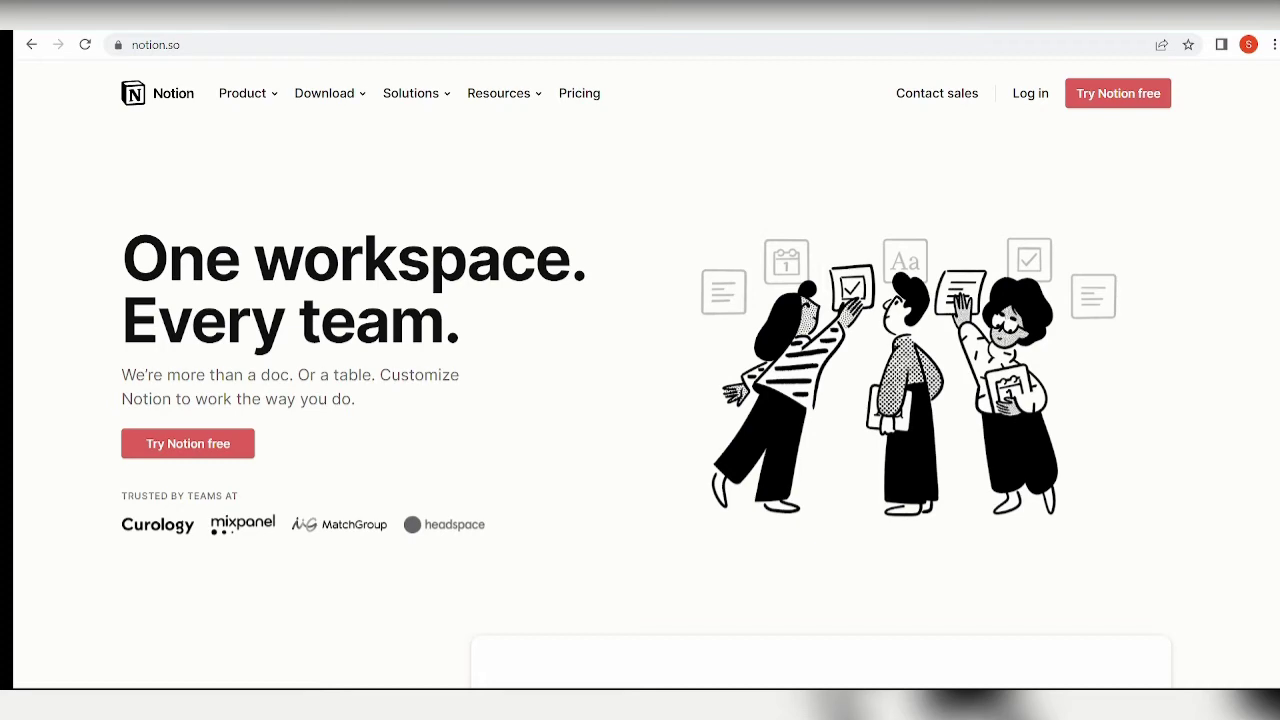
Look over the Notion homepage from the headline to the team workspace section
{"action": "scroll", "coordinate": [623, 417], "scroll_direction": "down", "scroll_amount": 10}
{"action": "scroll", "coordinate": [623, 508], "scroll_direction": "up", "scroll_amount": 10}
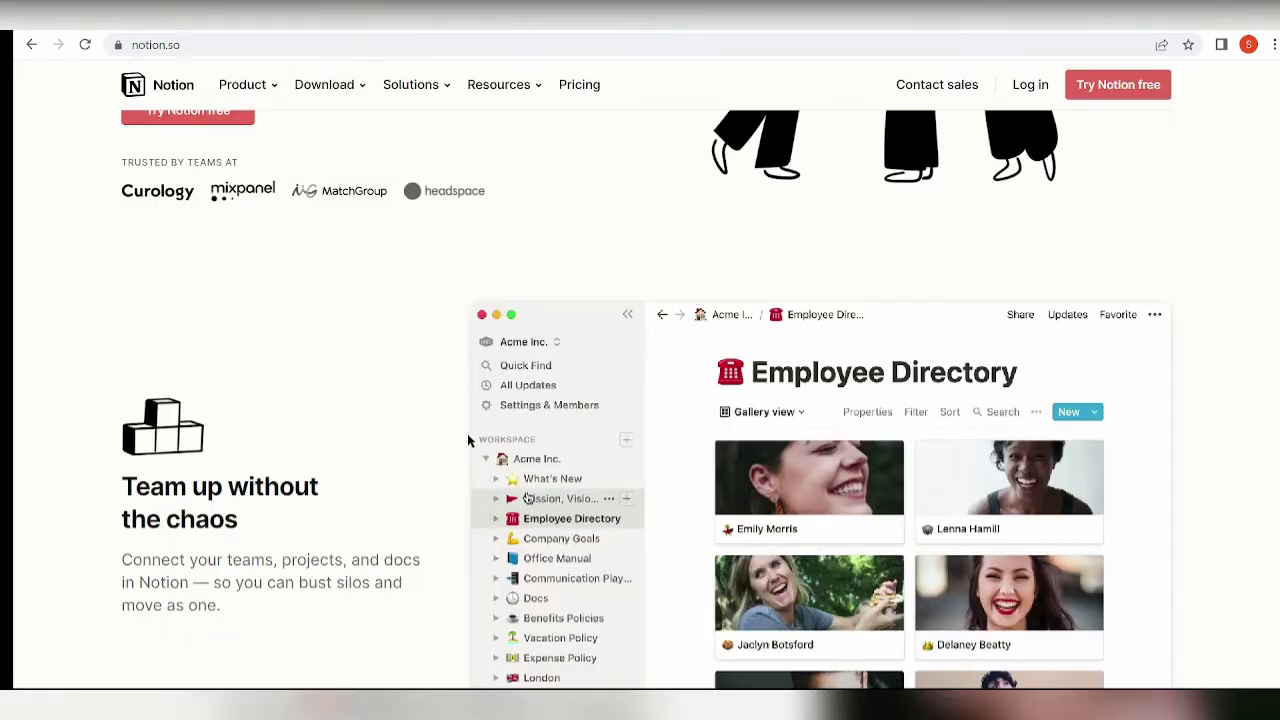
{"action": "scroll", "coordinate": [471, 458], "scroll_direction": "down", "scroll_amount": 1}
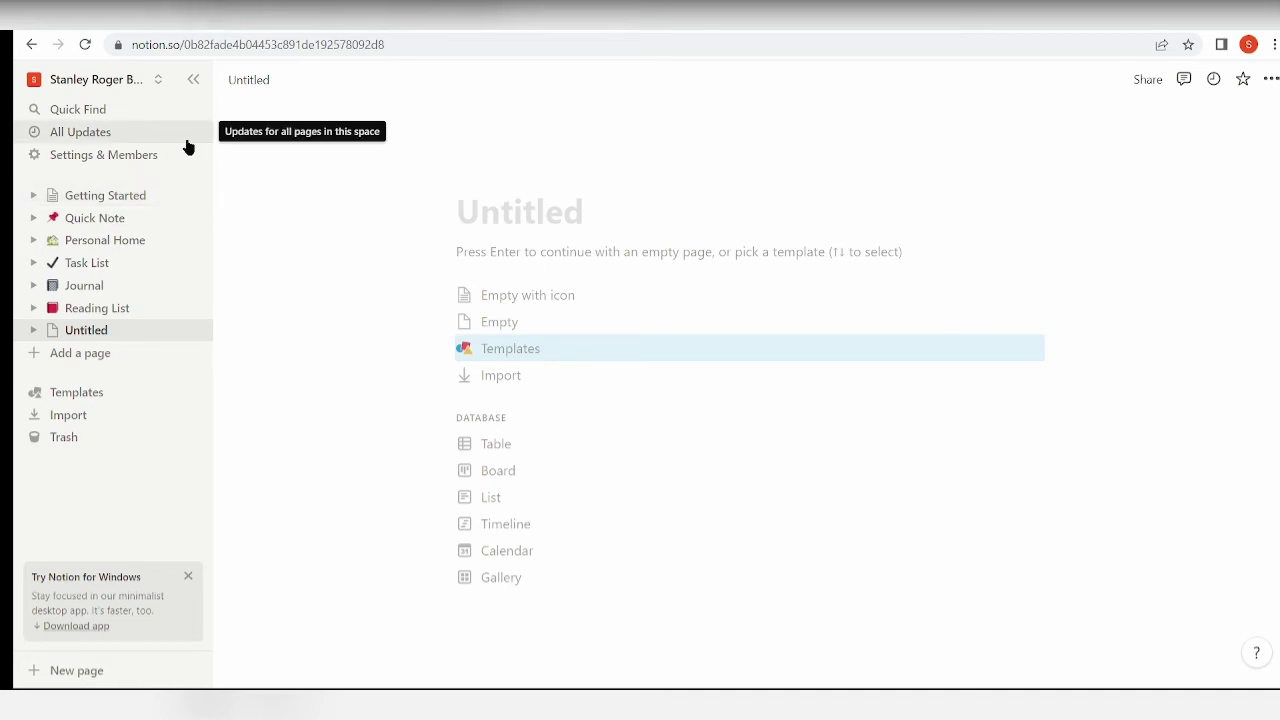
Examine the workspace's sample pages: Getting Started, Quick Note, Personal Home, Task List and Journal
{"action": "left_click", "coordinate": [102, 200]}
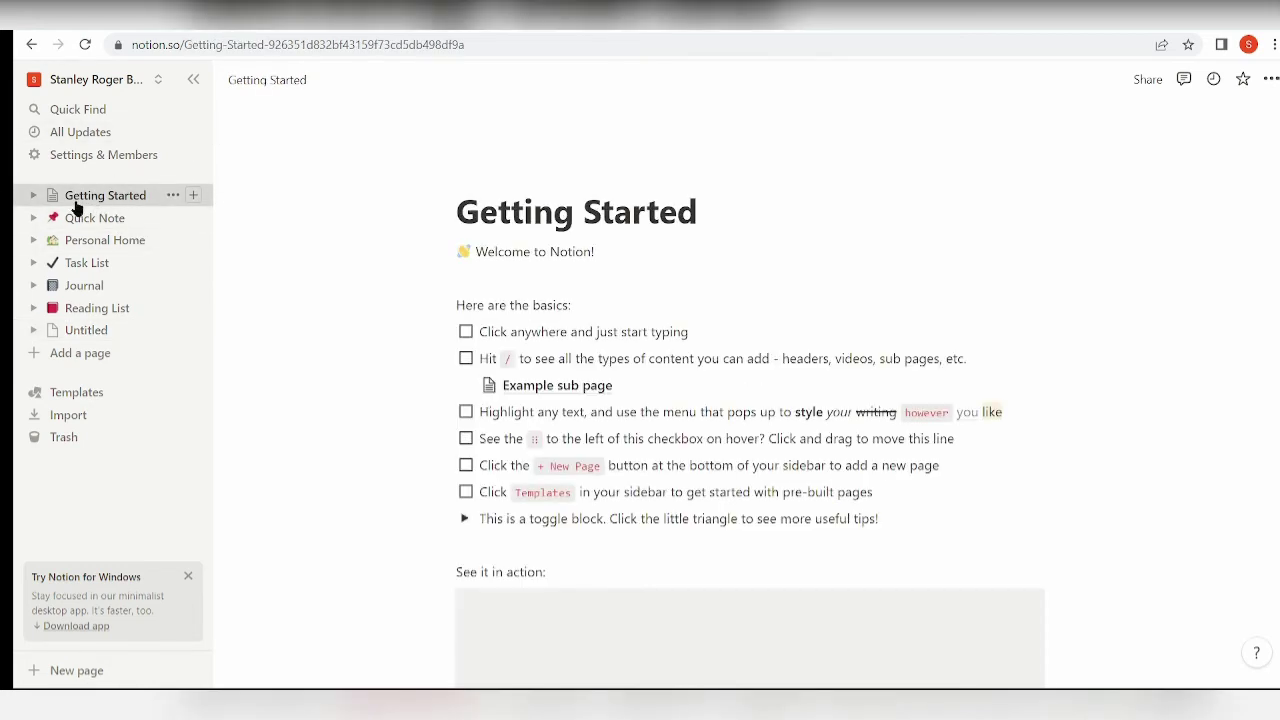
{"action": "left_click", "coordinate": [87, 224]}
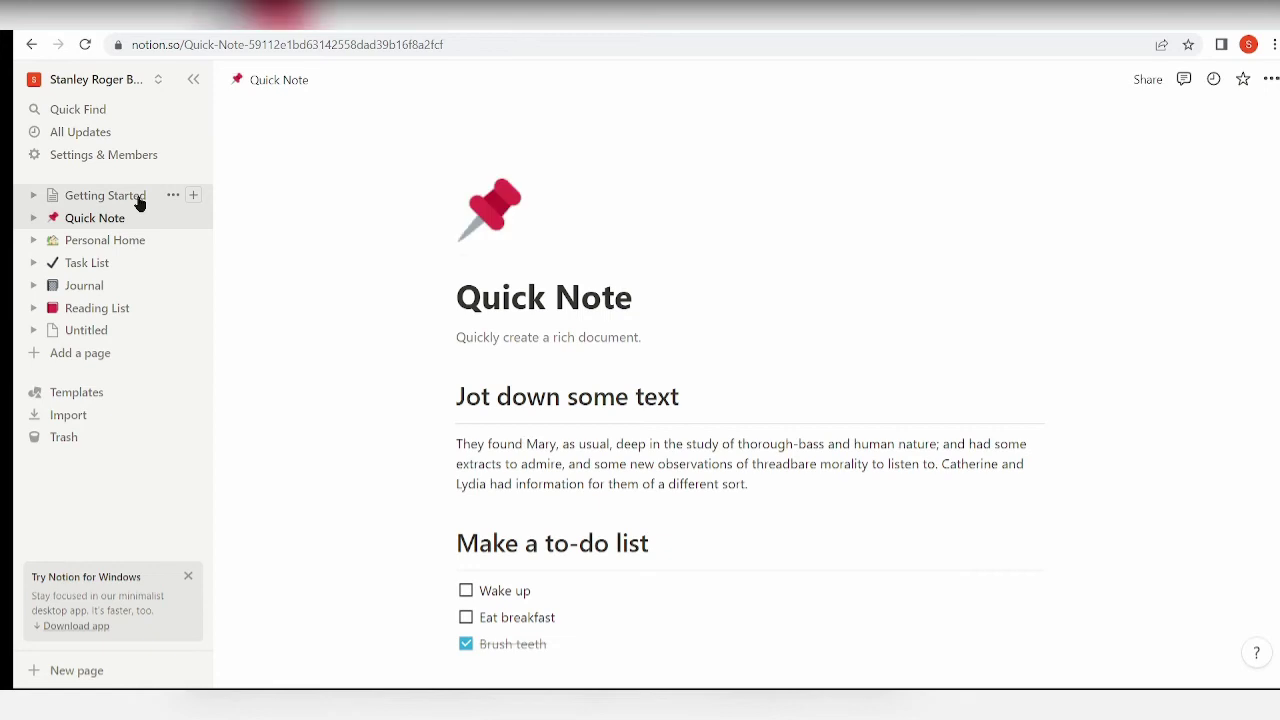
{"action": "scroll", "coordinate": [557, 477], "scroll_direction": "down", "scroll_amount": 2}
{"action": "scroll", "coordinate": [574, 557], "scroll_direction": "down", "scroll_amount": 3}
{"action": "scroll", "coordinate": [574, 563], "scroll_direction": "up", "scroll_amount": 5}
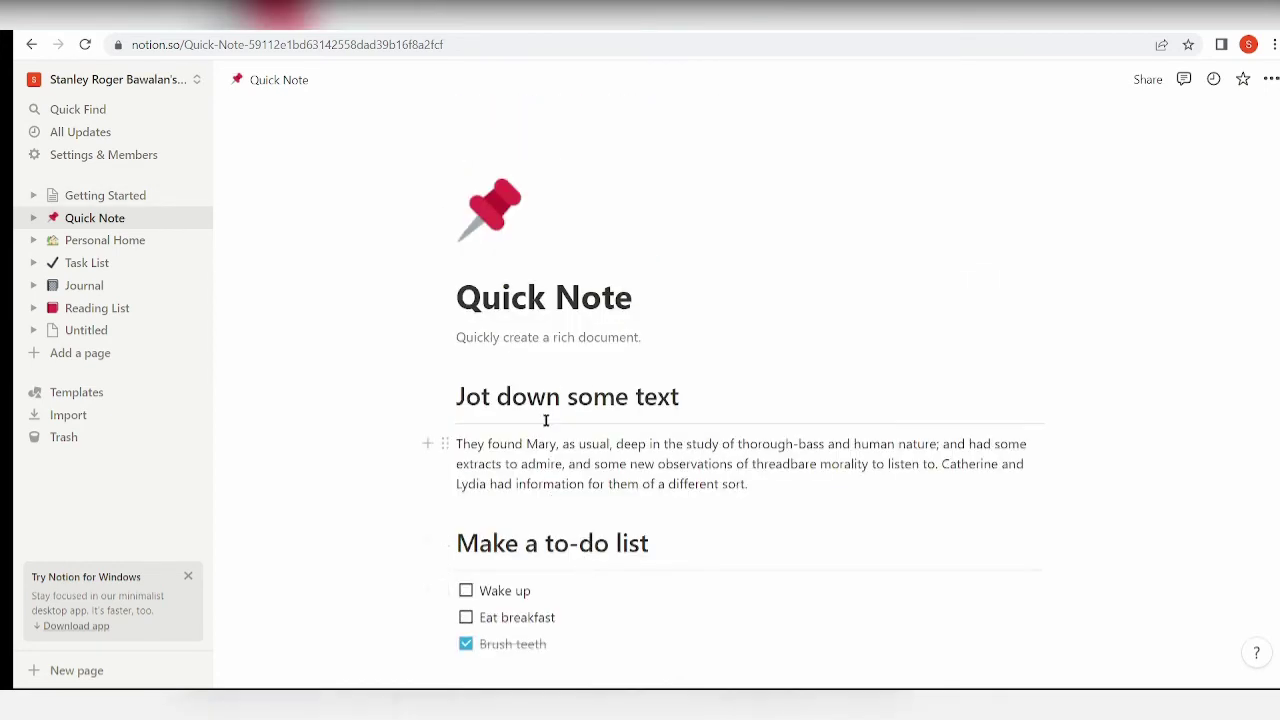
{"action": "left_click", "coordinate": [157, 246]}
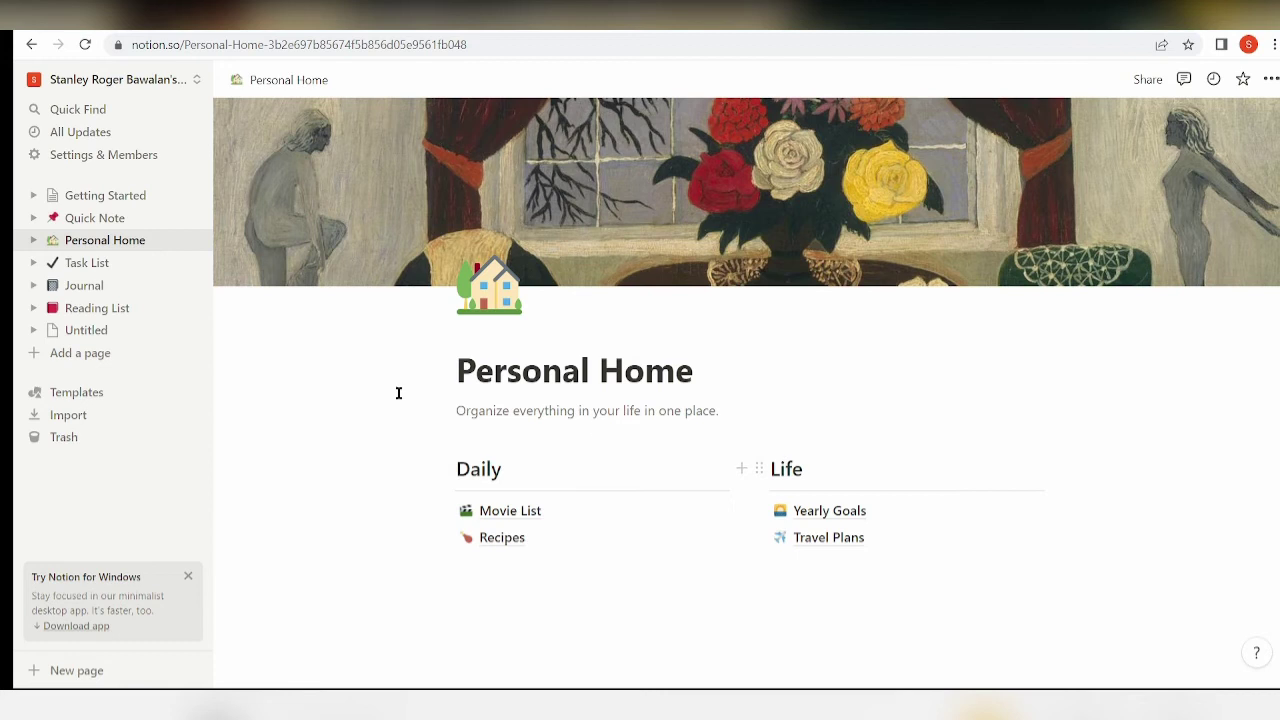
{"action": "left_click", "coordinate": [128, 266]}
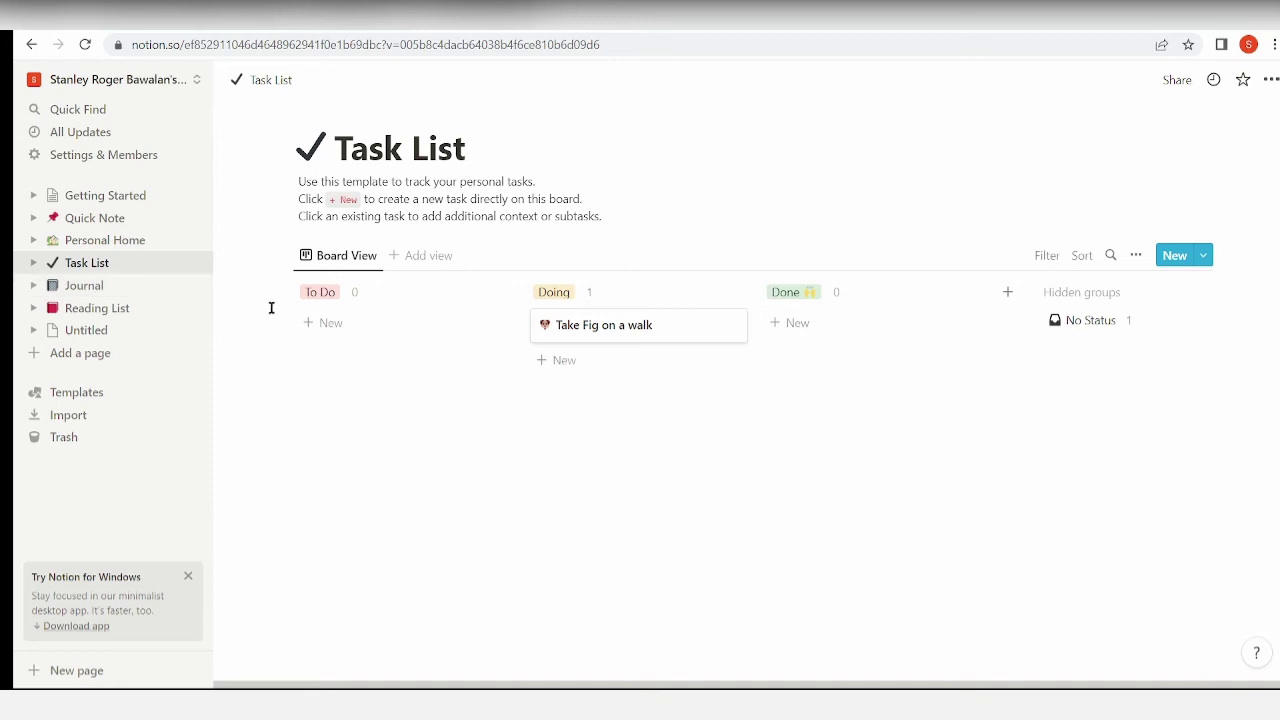
{"action": "left_click", "coordinate": [123, 290]}
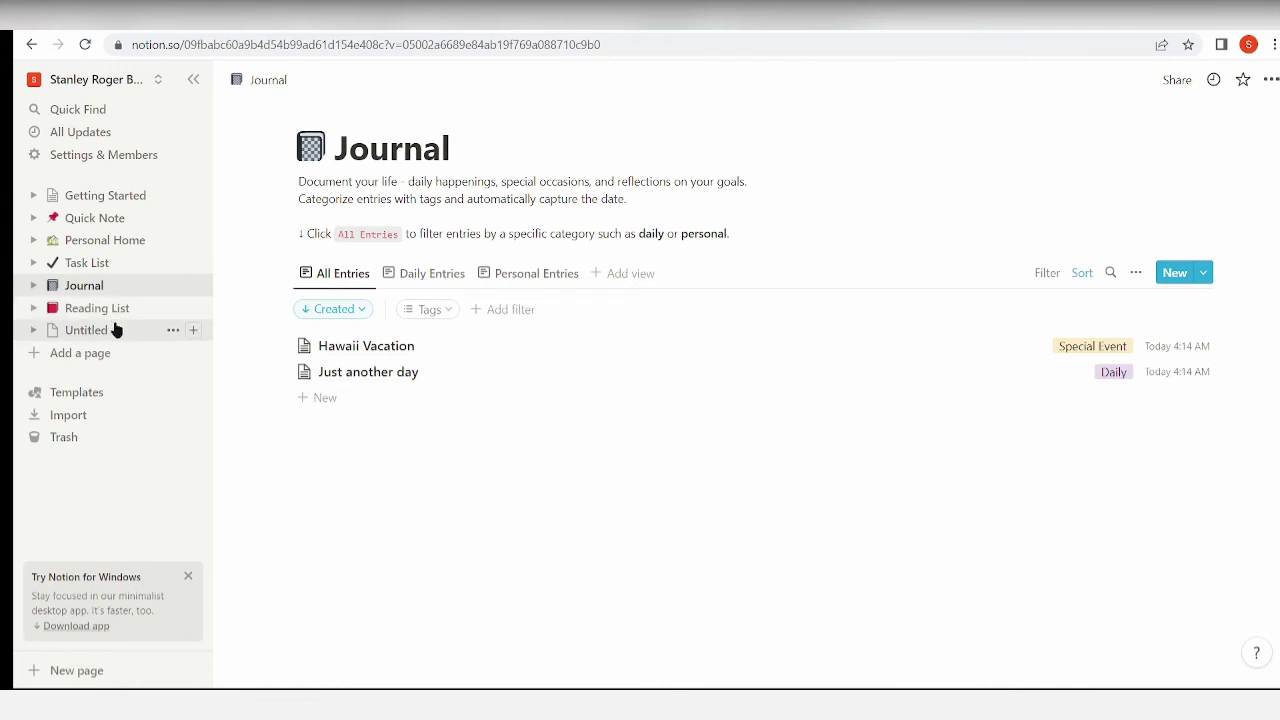
Preview the Reading List template and review the available template categories, leaving the gallery without using one
{"action": "left_click", "coordinate": [122, 396]}
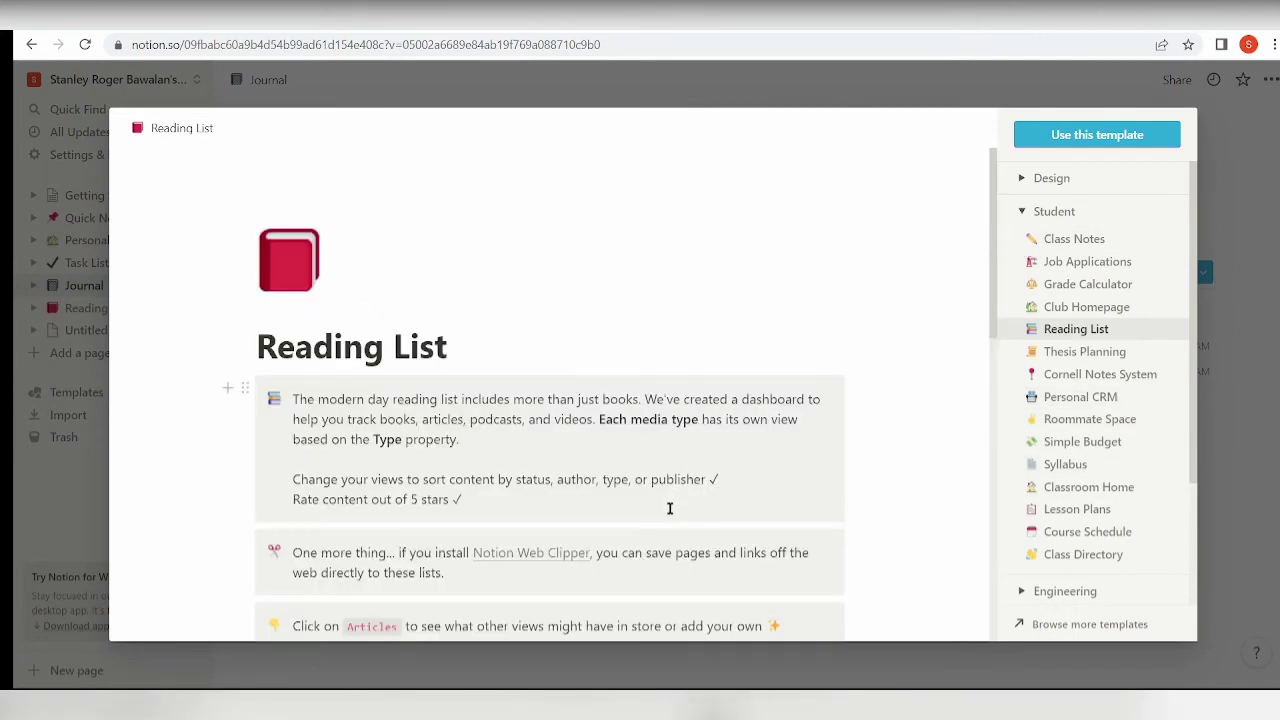
{"action": "scroll", "coordinate": [671, 508], "scroll_direction": "down", "scroll_amount": 5}
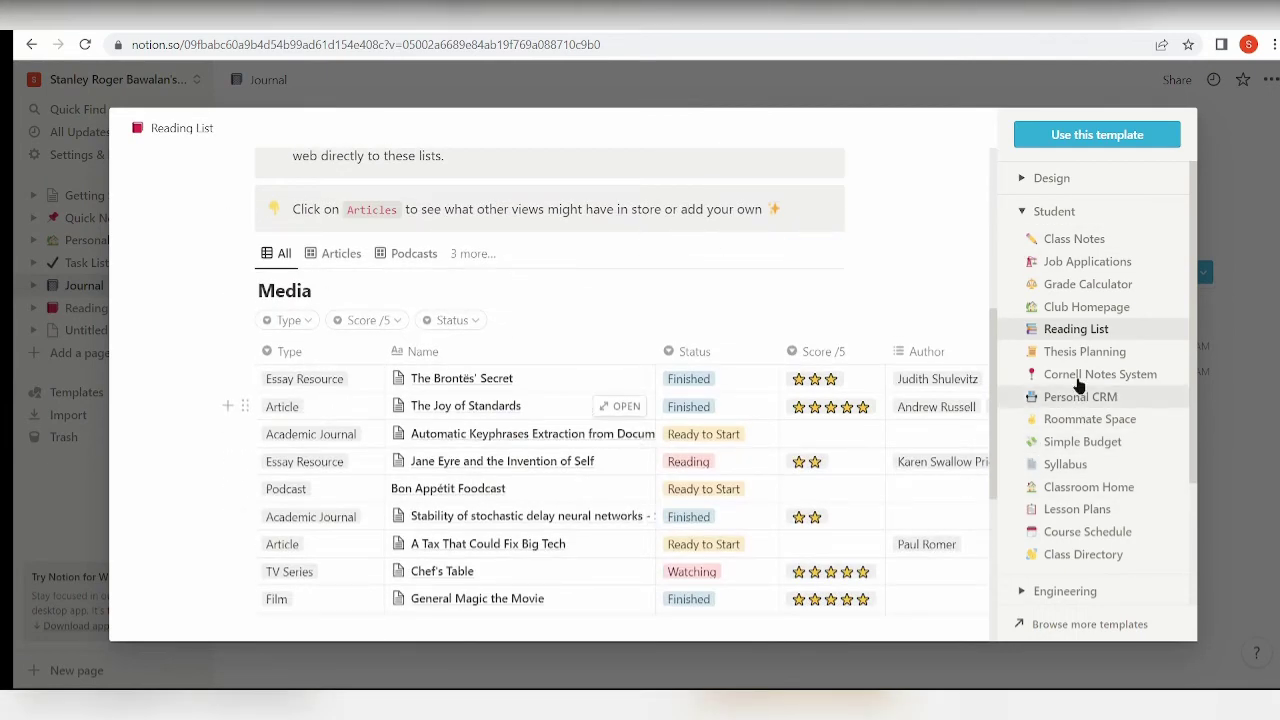
{"action": "left_click", "coordinate": [1045, 177]}
{"action": "scroll", "coordinate": [1047, 404], "scroll_direction": "down", "scroll_amount": 1}
{"action": "scroll", "coordinate": [1047, 404], "scroll_direction": "down", "scroll_amount": 4}
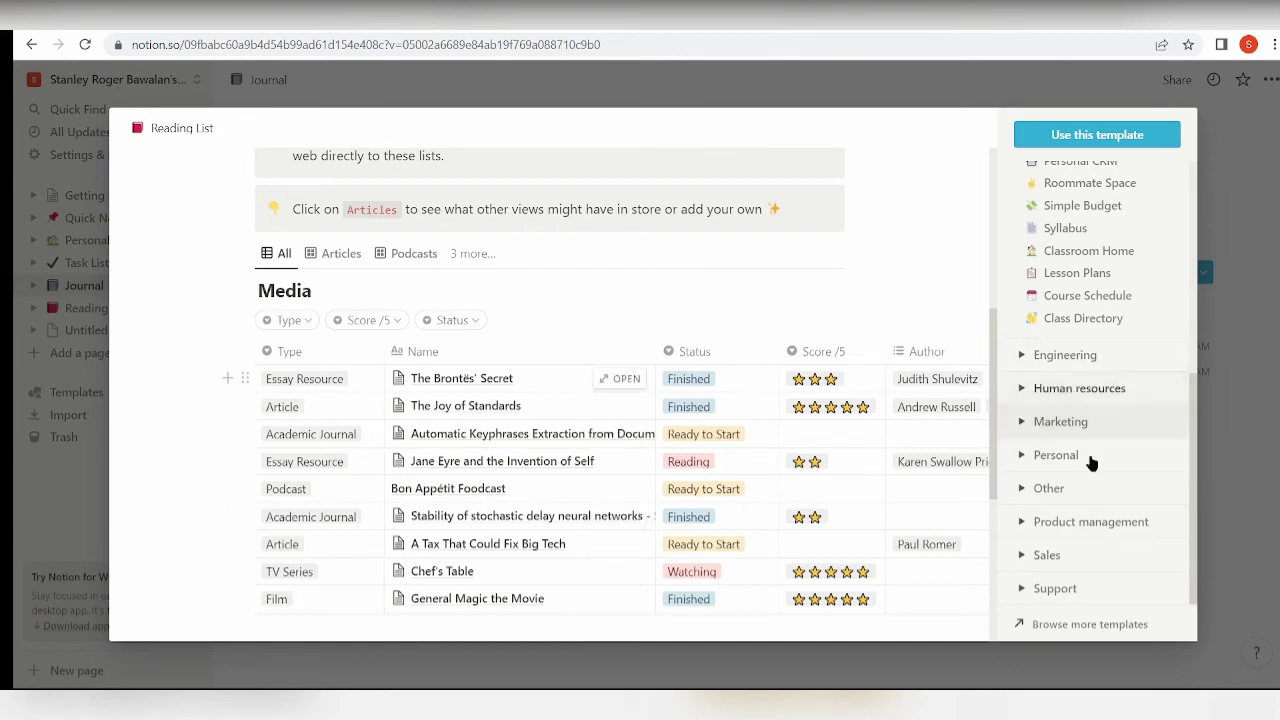
{"action": "left_click", "coordinate": [1229, 191]}
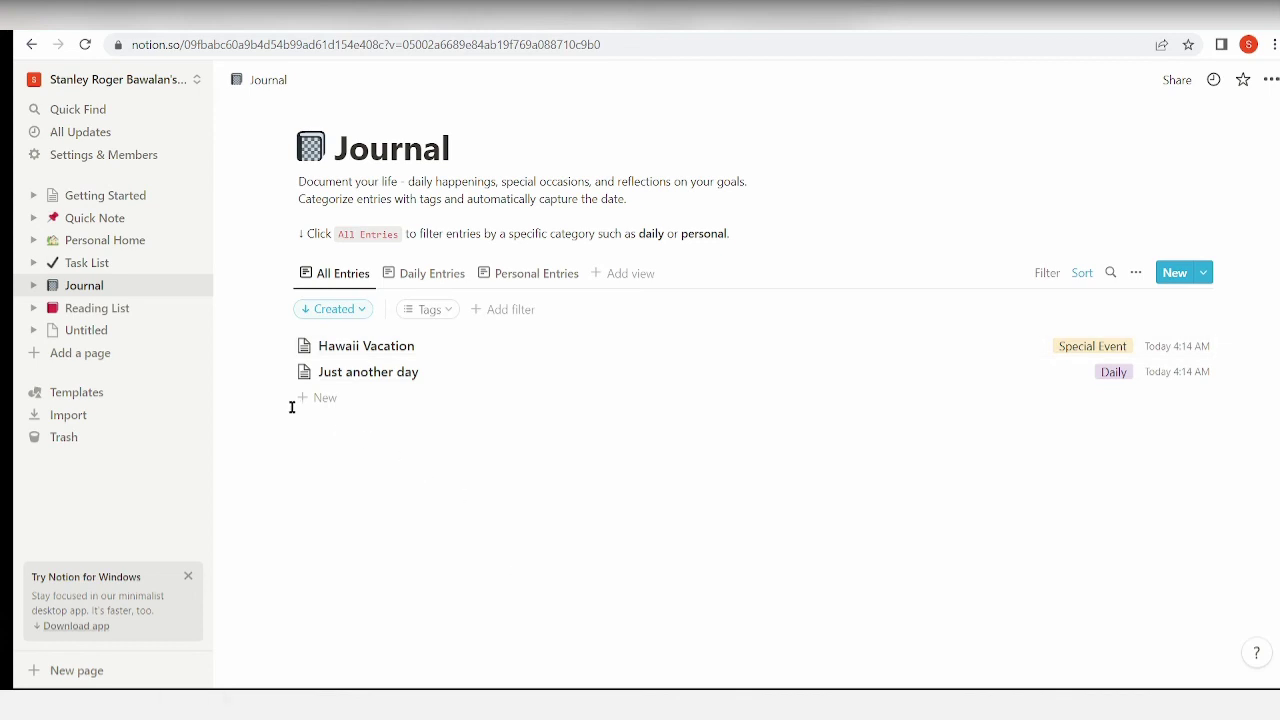
Add a new untitled page to the workspace and view the Hawaii Vacation entry in the Journal
{"action": "left_click", "coordinate": [80, 352]}
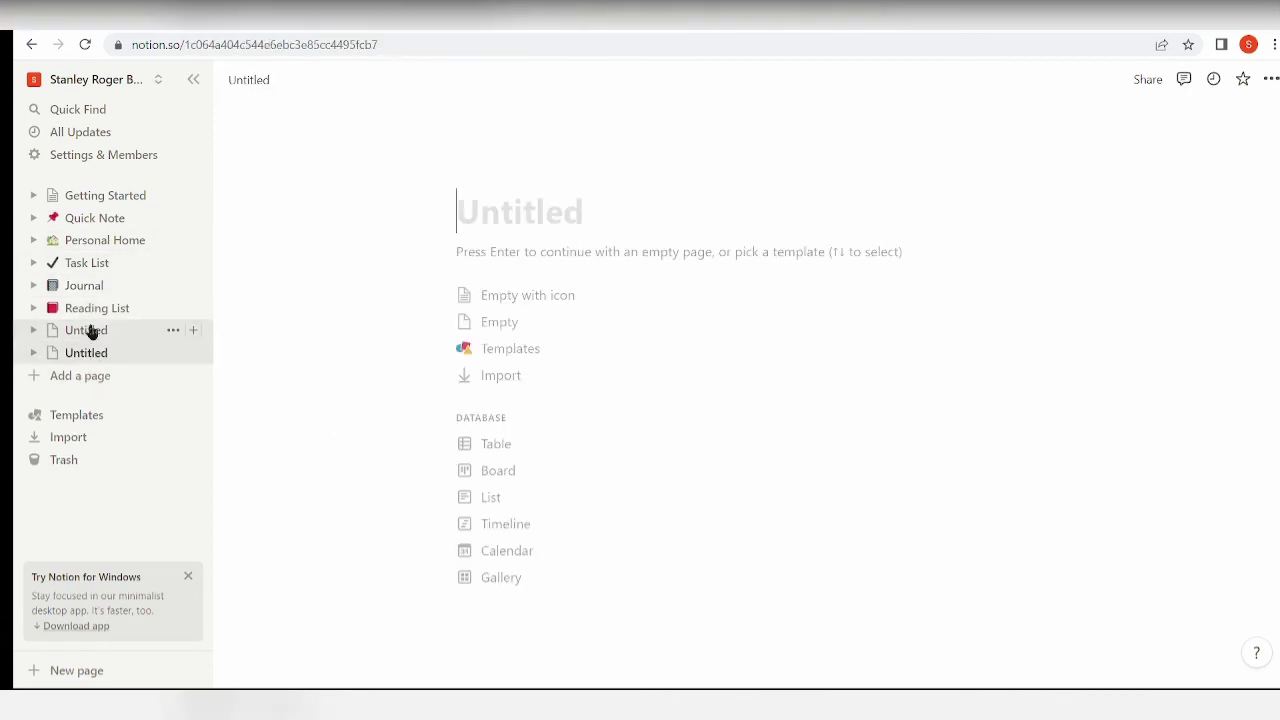
{"action": "left_click", "coordinate": [63, 286]}
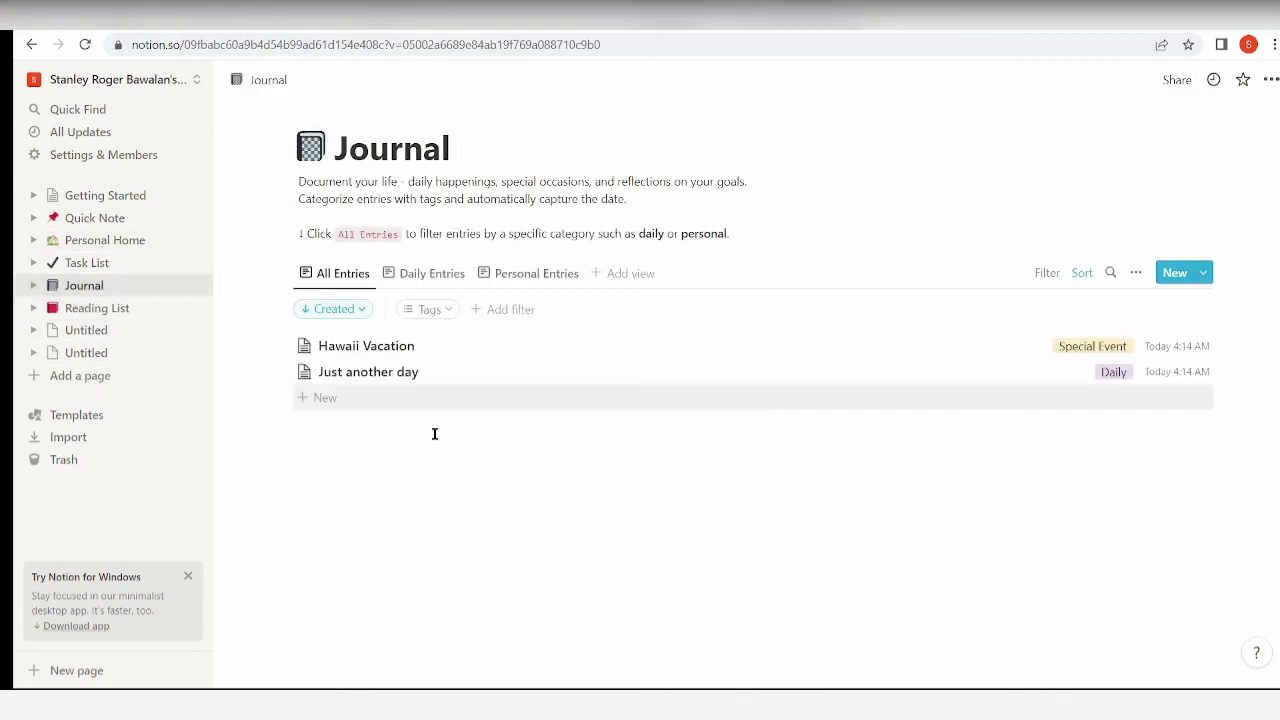
{"action": "left_click", "coordinate": [393, 345]}
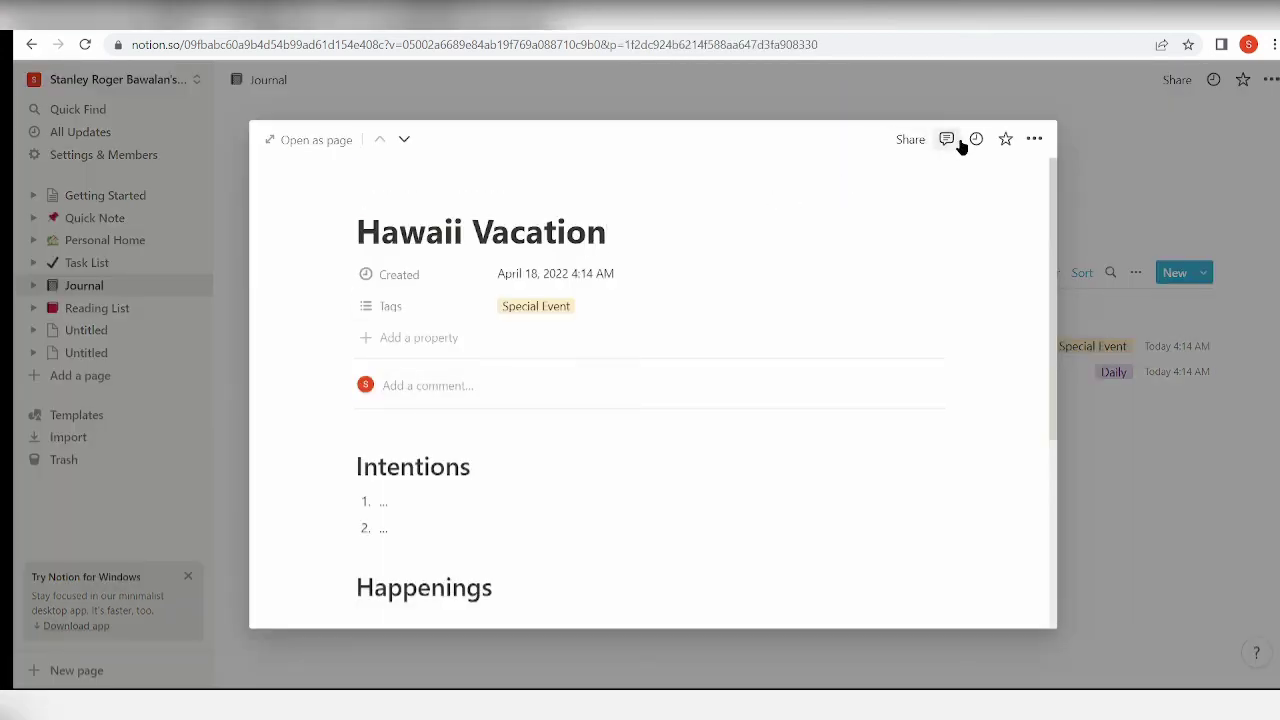
{"action": "key", "text": "Escape"}
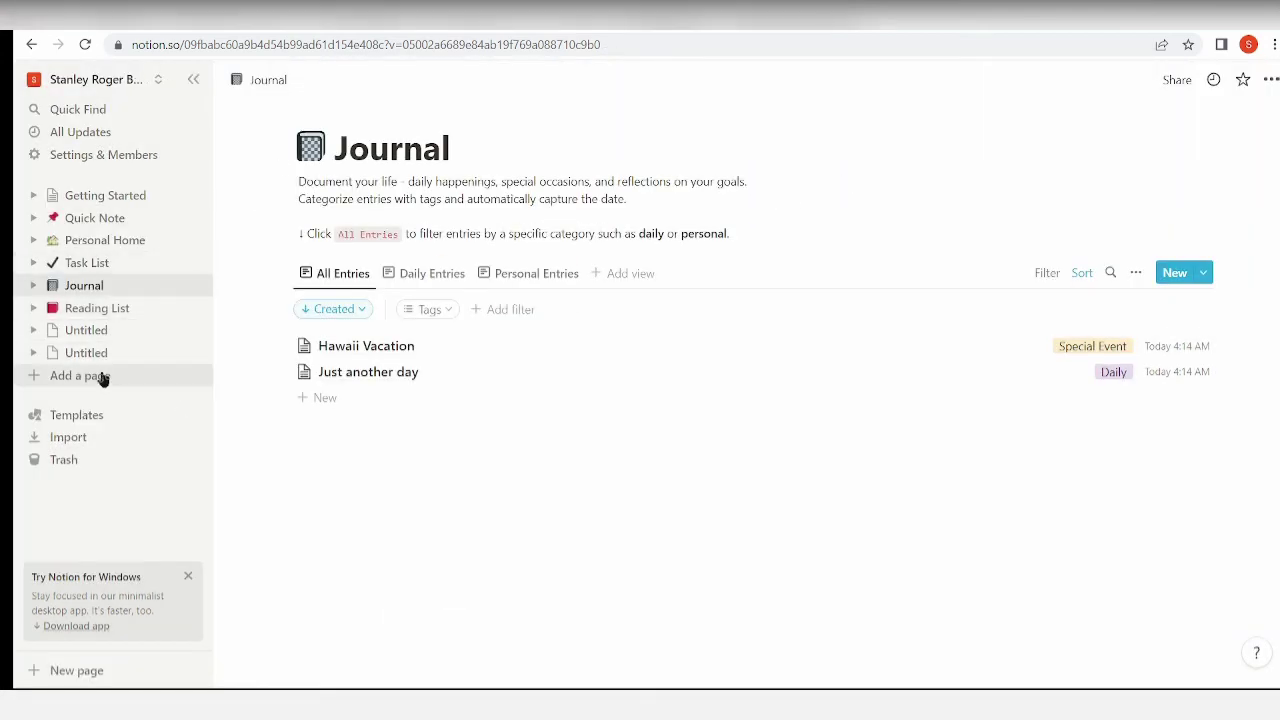
Add another page to the workspace as an Empty page and bring up its block commands
{"action": "left_click", "coordinate": [64, 377]}
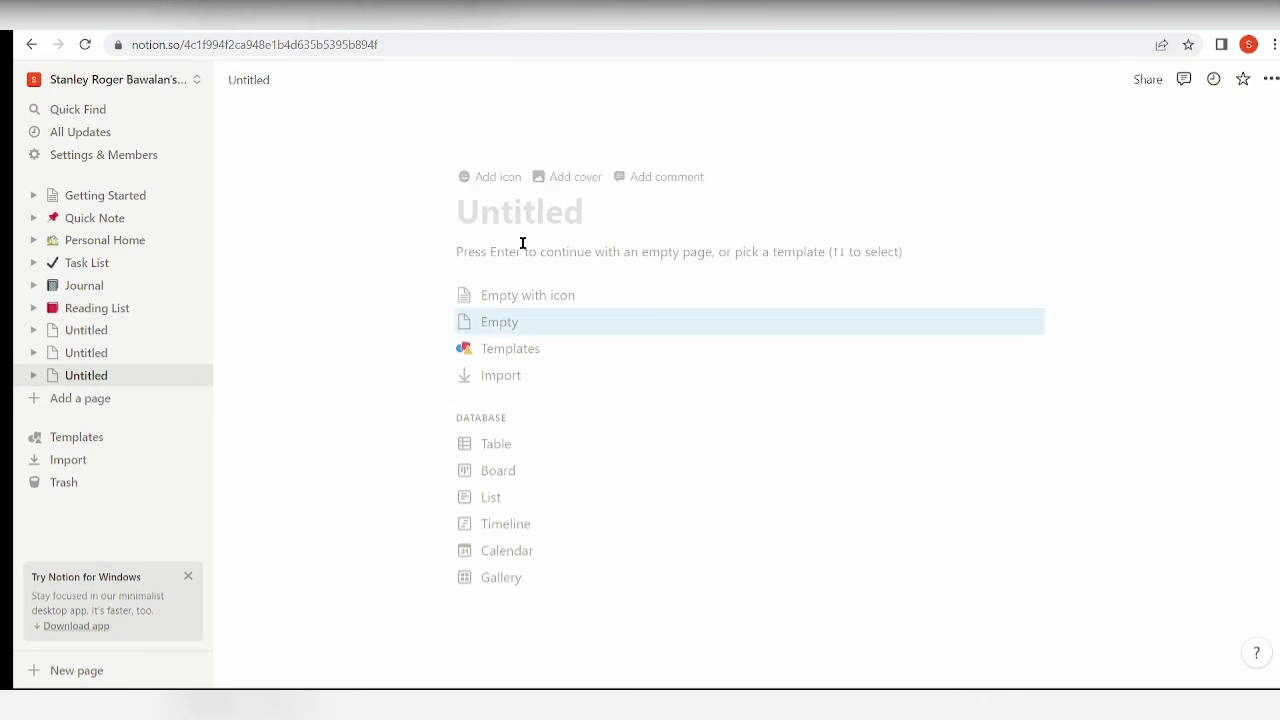
{"action": "left_click", "coordinate": [525, 322]}
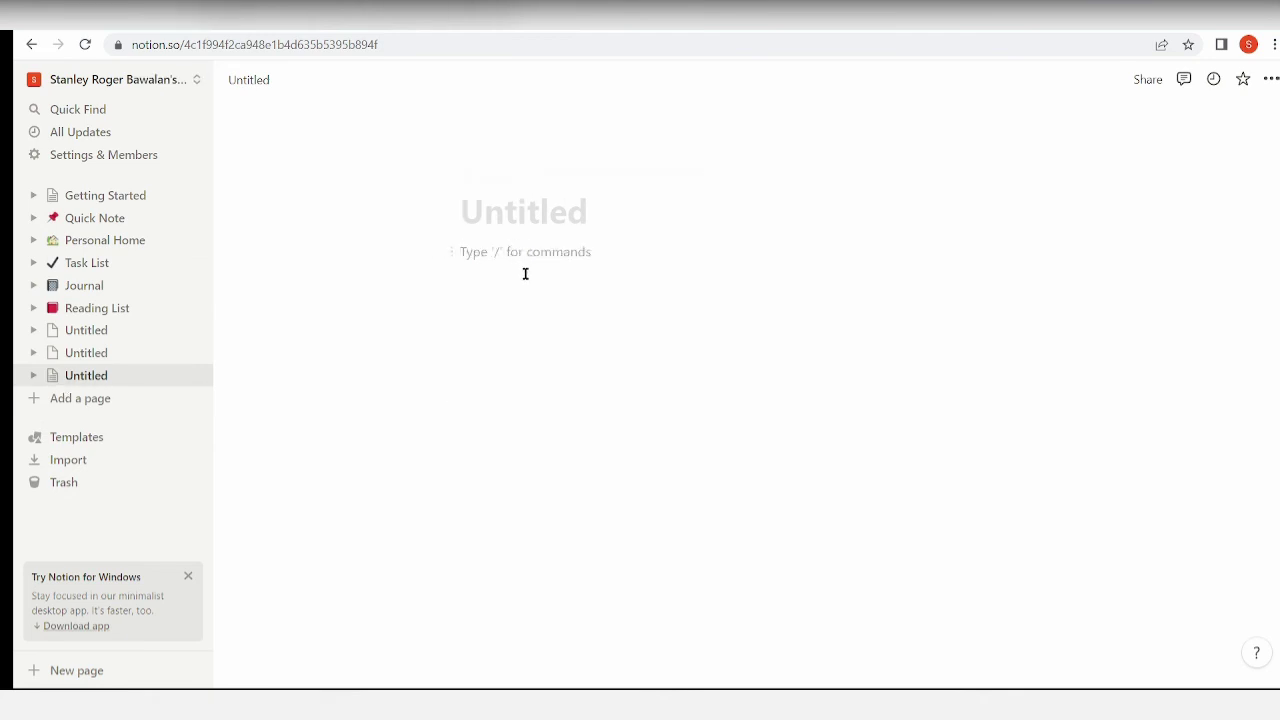
{"action": "type", "text": "/"}
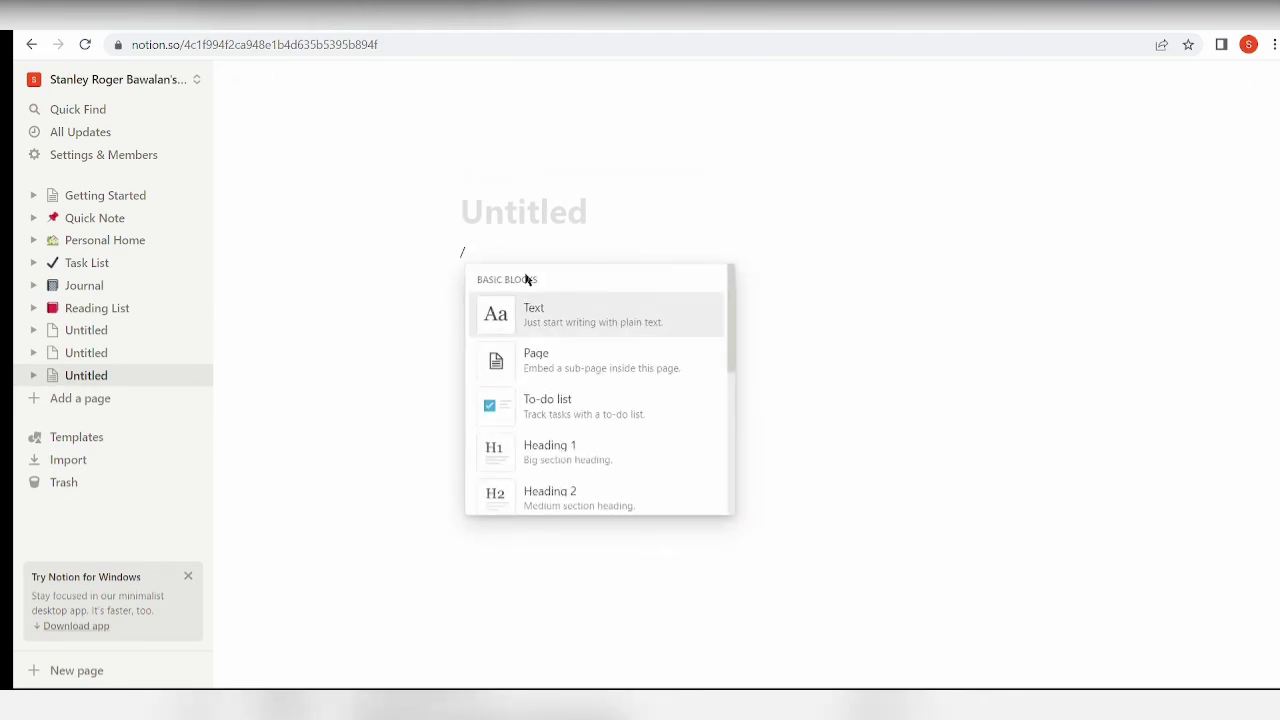
{"action": "type", "text": "haw"}
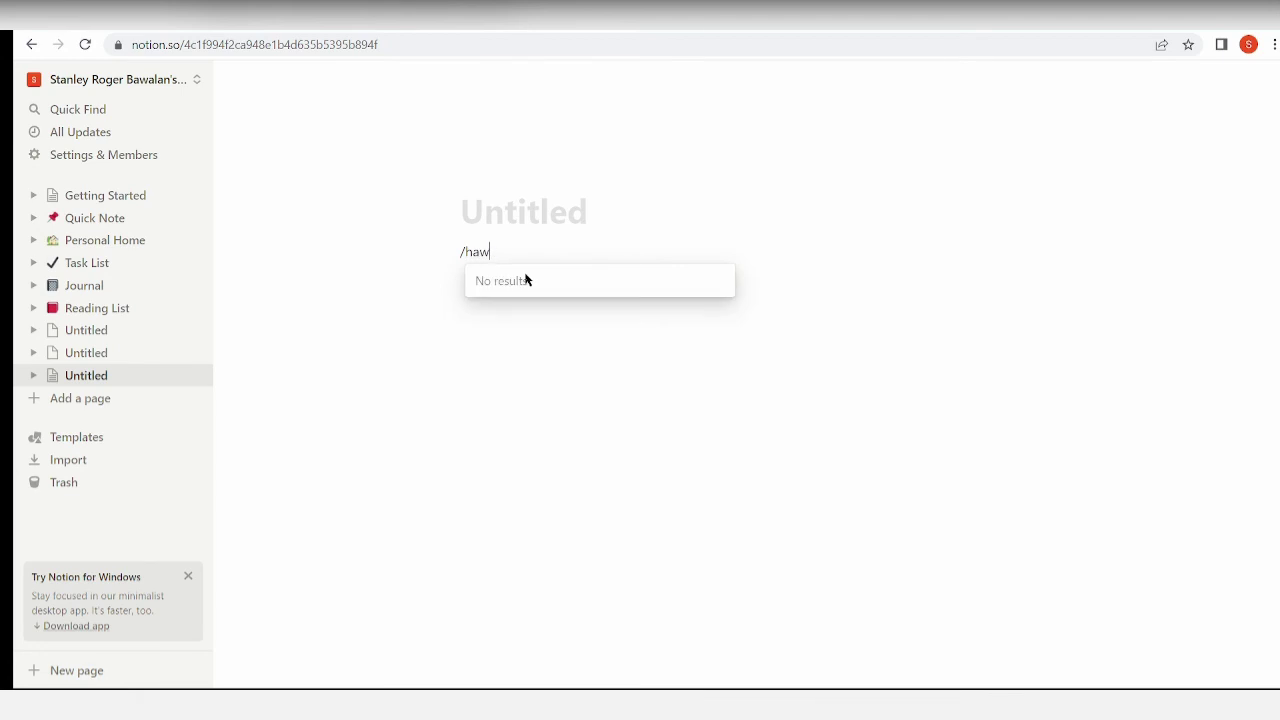
{"action": "key", "text": "BackSpace"}
{"action": "key", "text": "BackSpace"}
{"action": "key", "text": "BackSpace"}
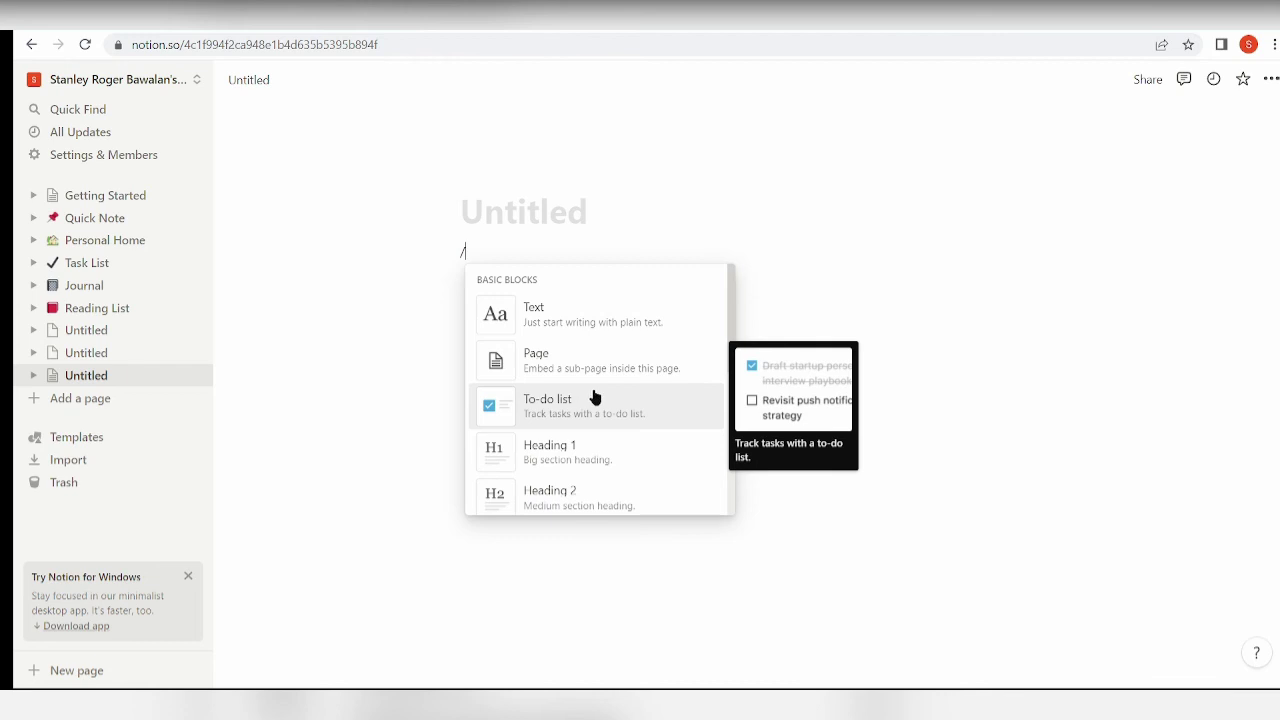
Embed a sub-page in the empty page and reopen that sub-page from its parent
{"action": "left_click", "coordinate": [589, 383]}
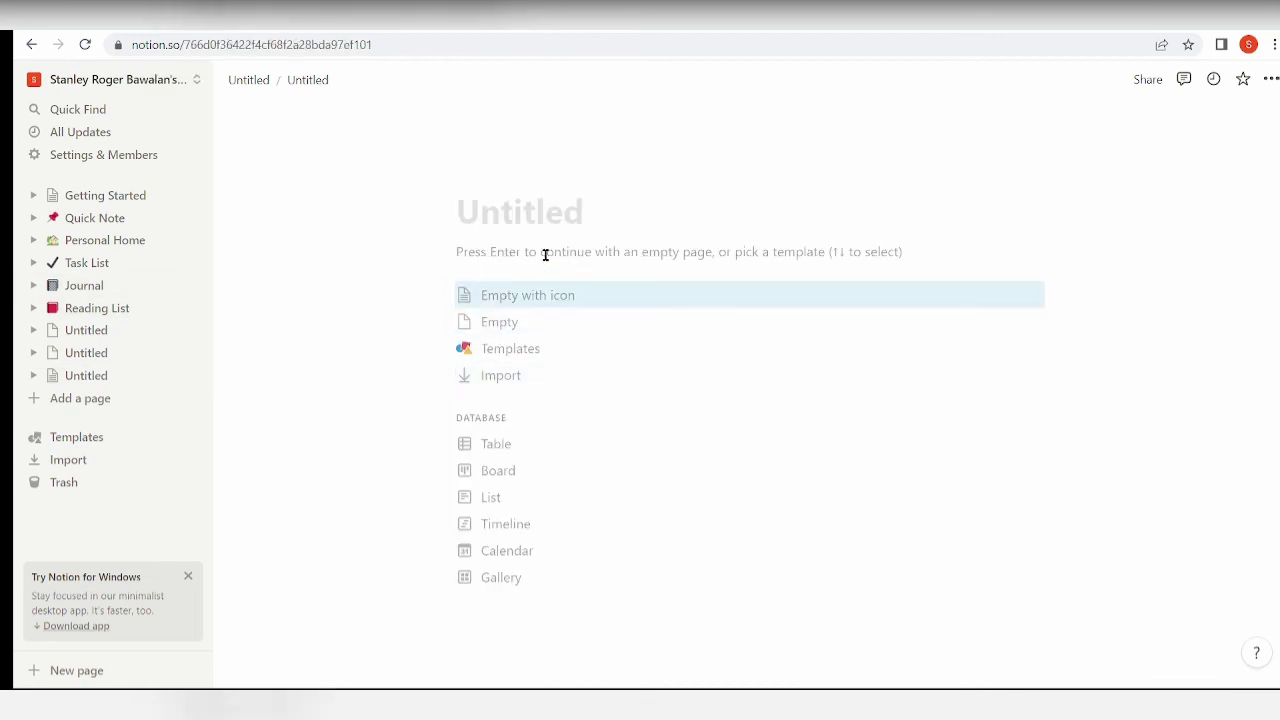
{"action": "left_click", "coordinate": [120, 355]}
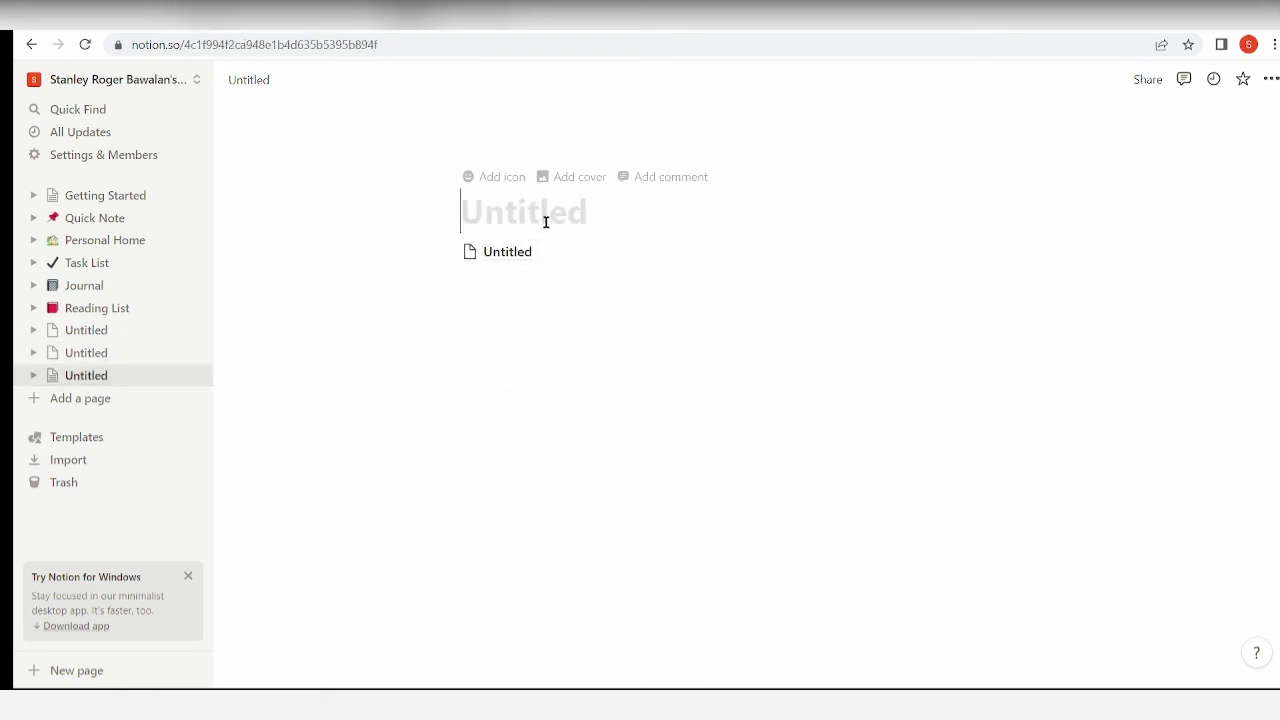
{"action": "left_click", "coordinate": [163, 352]}
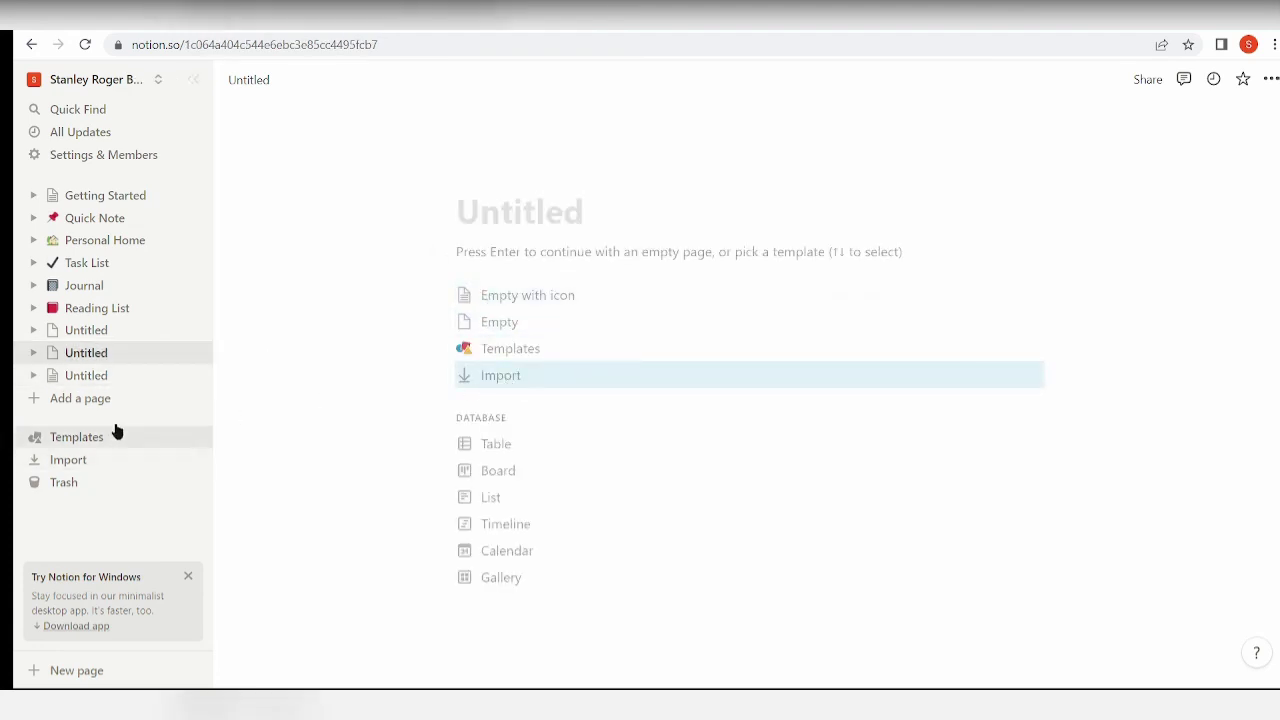
{"action": "left_click", "coordinate": [103, 375]}
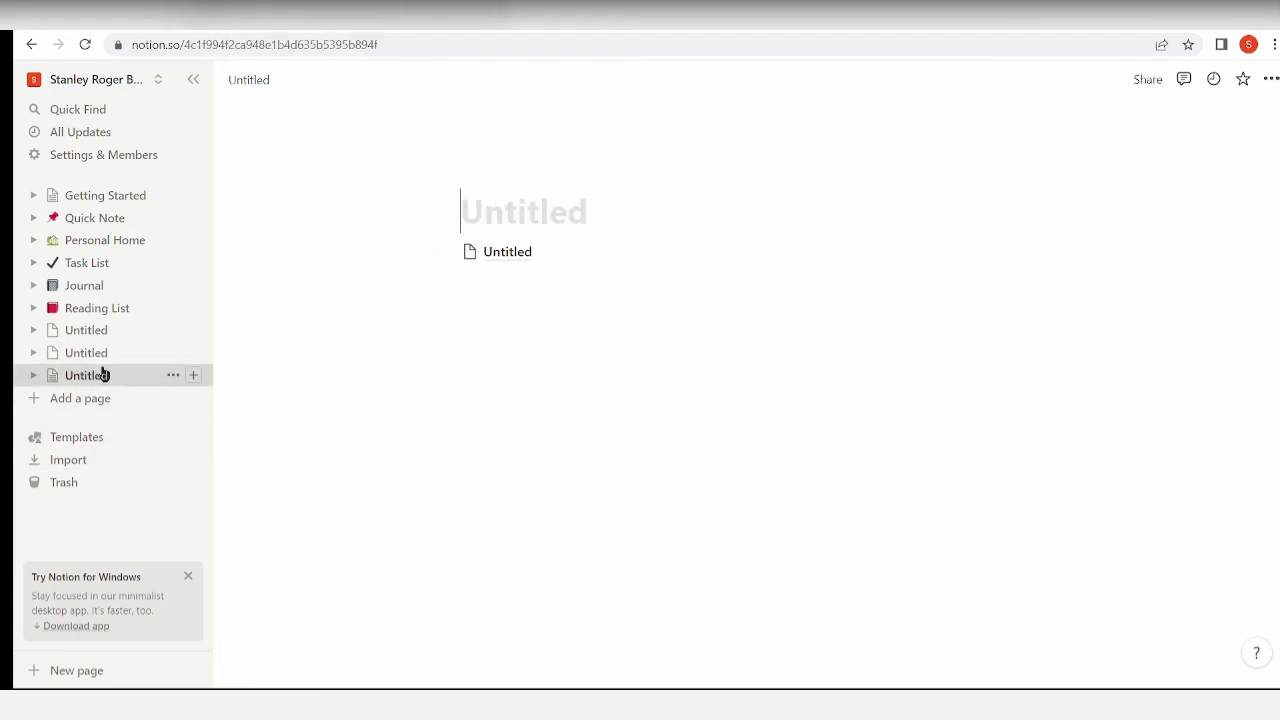
{"action": "left_click", "coordinate": [517, 254]}
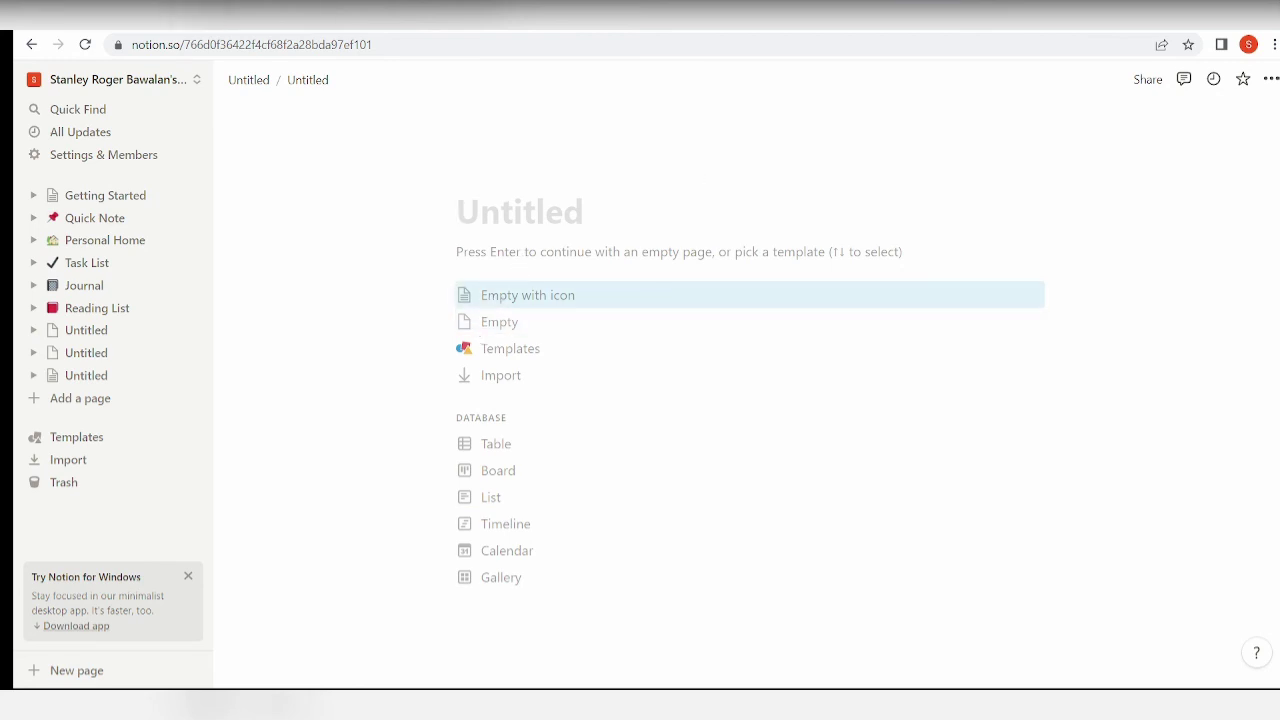
{"action": "mouse_move", "coordinate": [480, 226]}
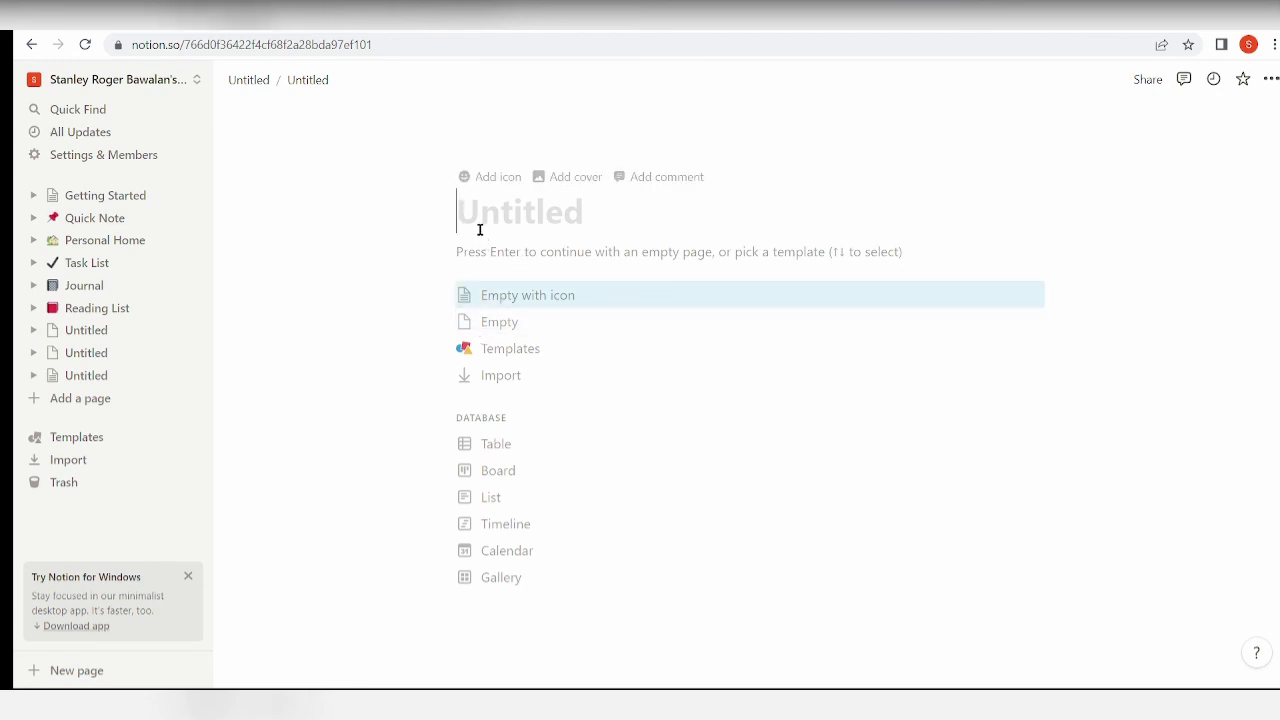
{"action": "type", "text": "//"}
{"action": "key", "text": "BackSpace"}
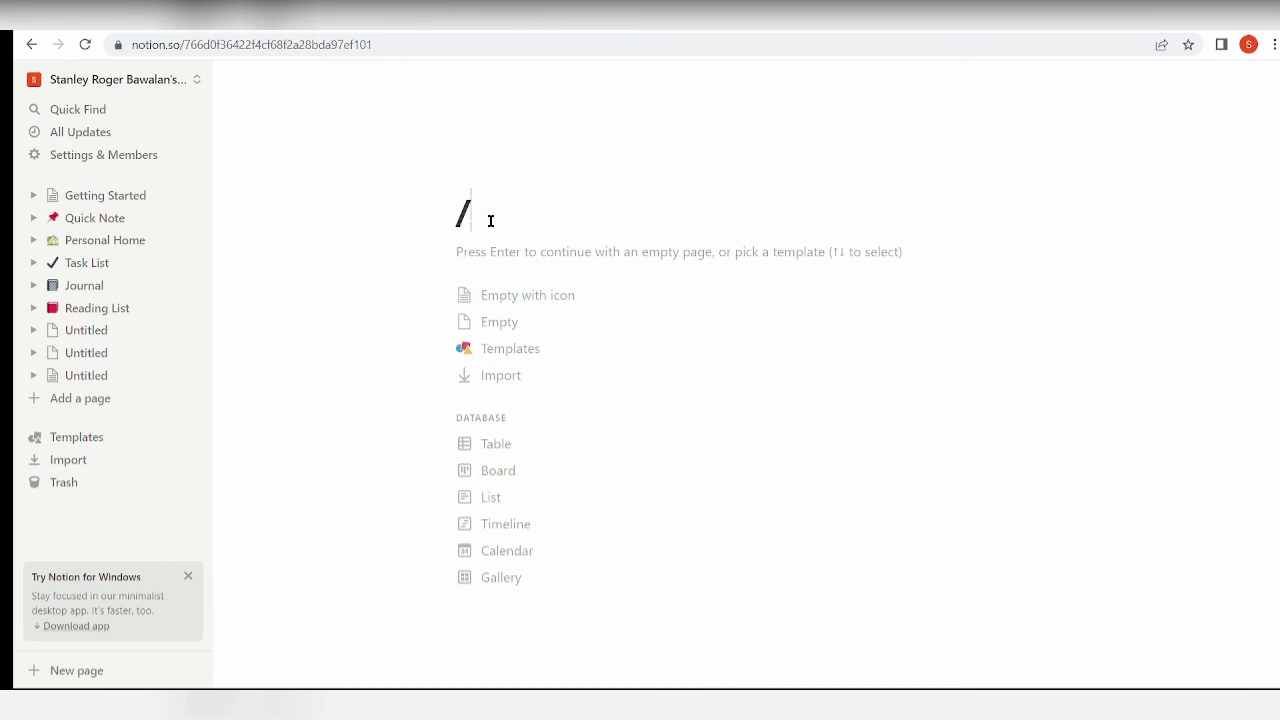
{"action": "key", "text": "BackSpace"}
Link the Journal's Hawaii Vacation page in the sub-page's title and turn the sub-page into a Calendar database
{"action": "type", "text": "[["}
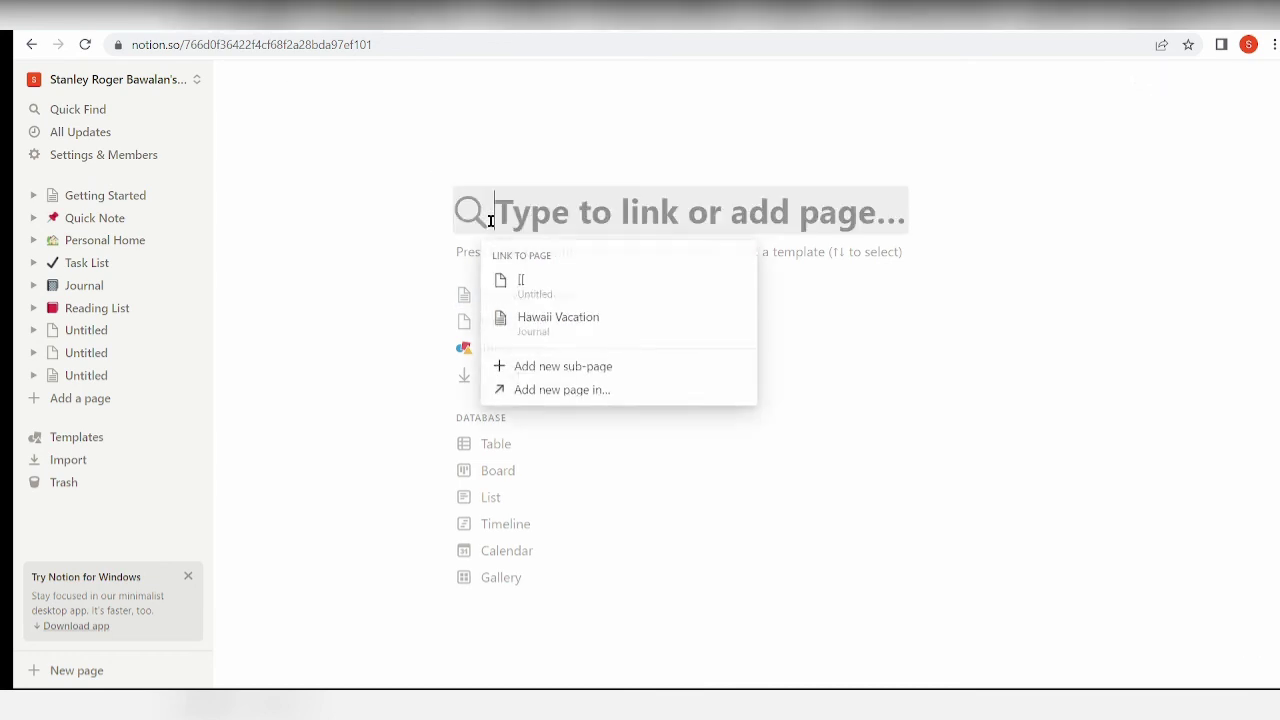
{"action": "left_click", "coordinate": [597, 337]}
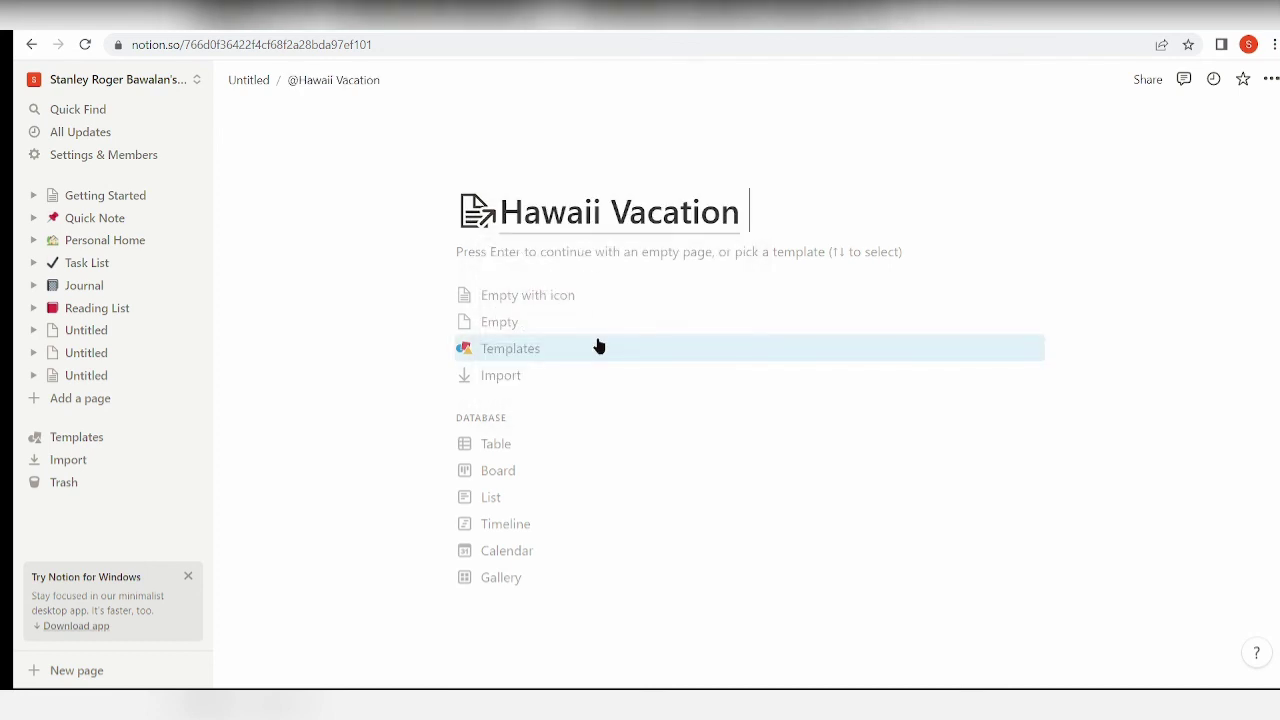
{"action": "left_click", "coordinate": [623, 549]}
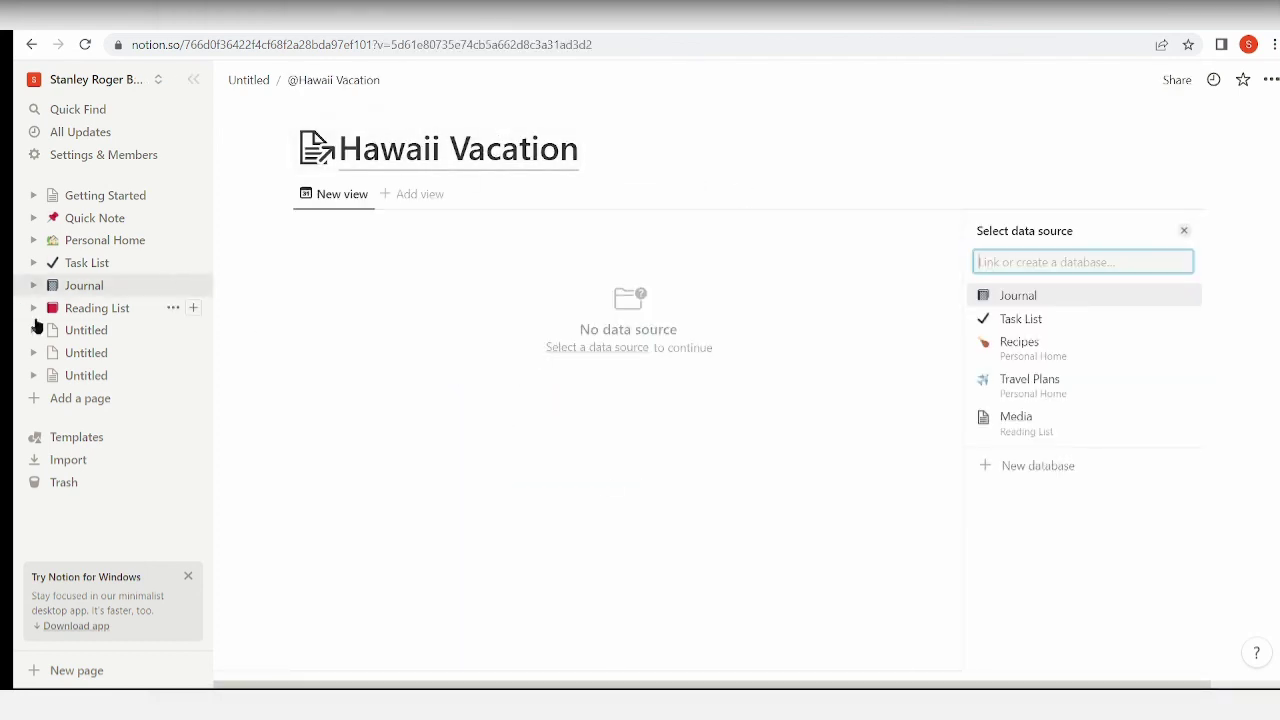
Try to start a page link in the title of another new page, and return to the page containing the Hawaii Vacation sub-page
{"action": "left_click", "coordinate": [166, 404]}
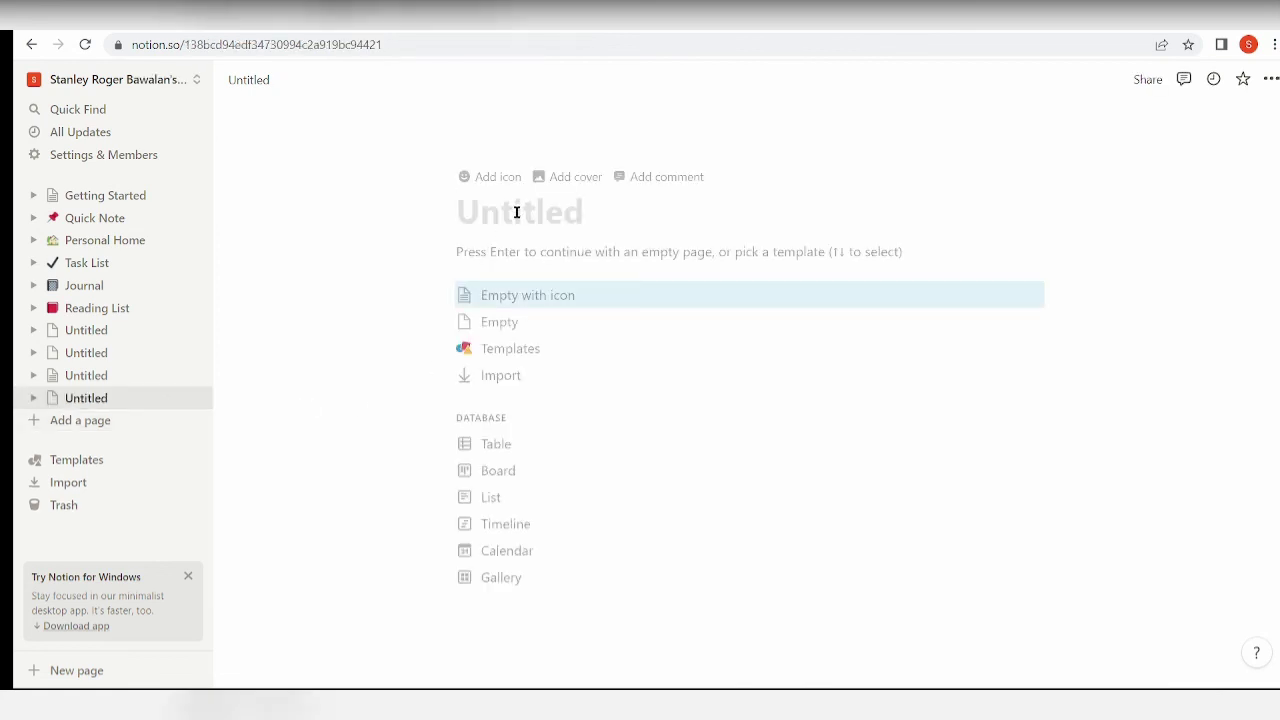
{"action": "type", "text": "[["}
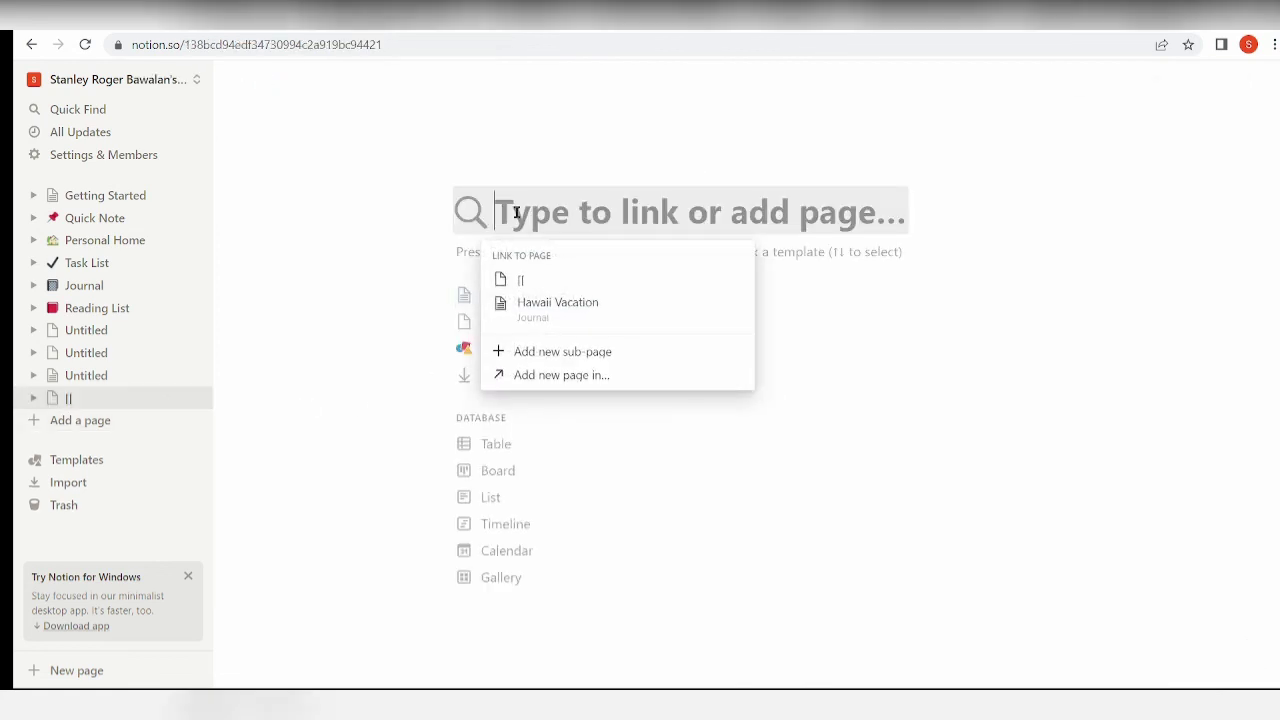
{"action": "key", "text": "BackSpace"}
{"action": "key", "text": "BackSpace"}
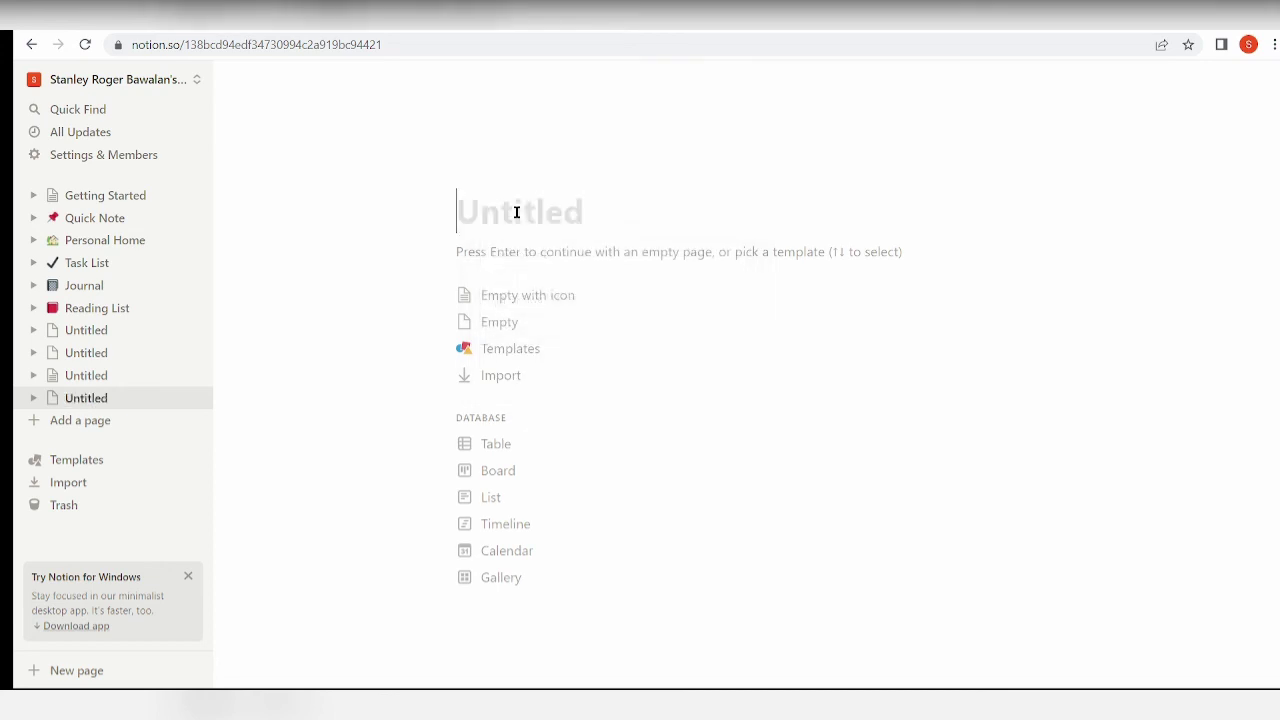
{"action": "left_click", "coordinate": [99, 381]}
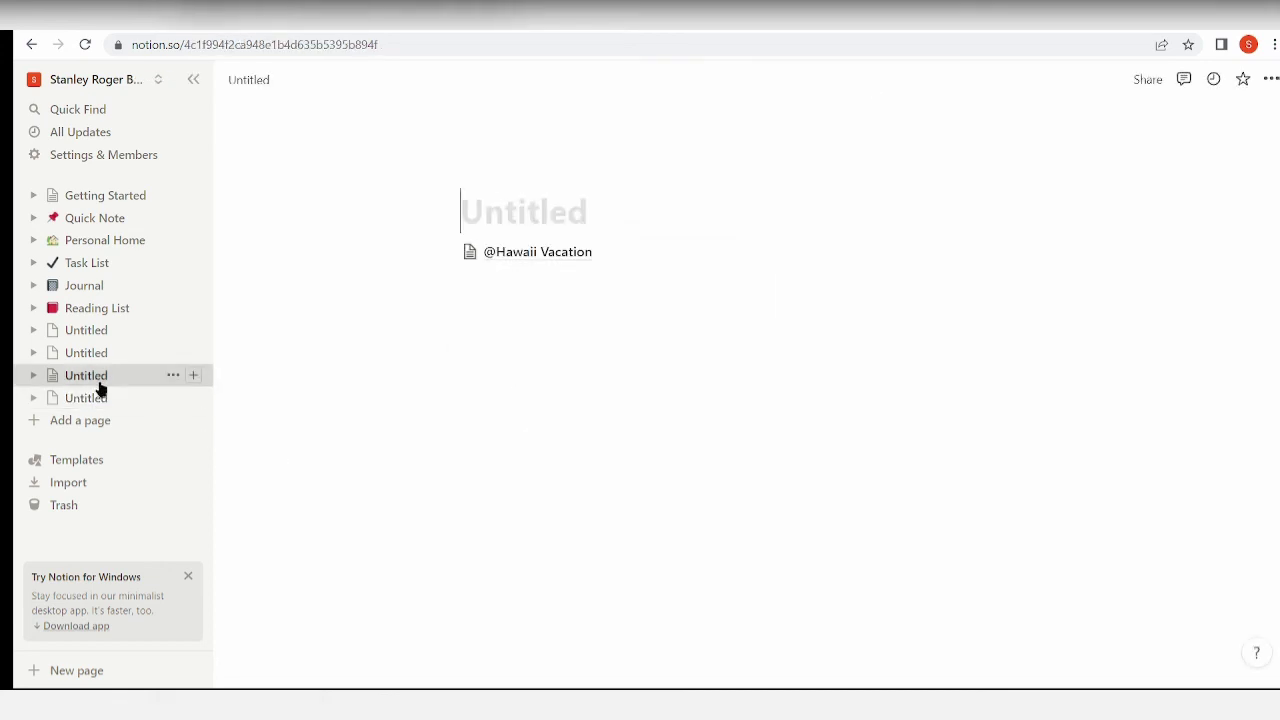
Open the Hawaii Vacation sub-page, follow its title link to the original page, look through it and go to its parent Journal
{"action": "left_click", "coordinate": [510, 260]}
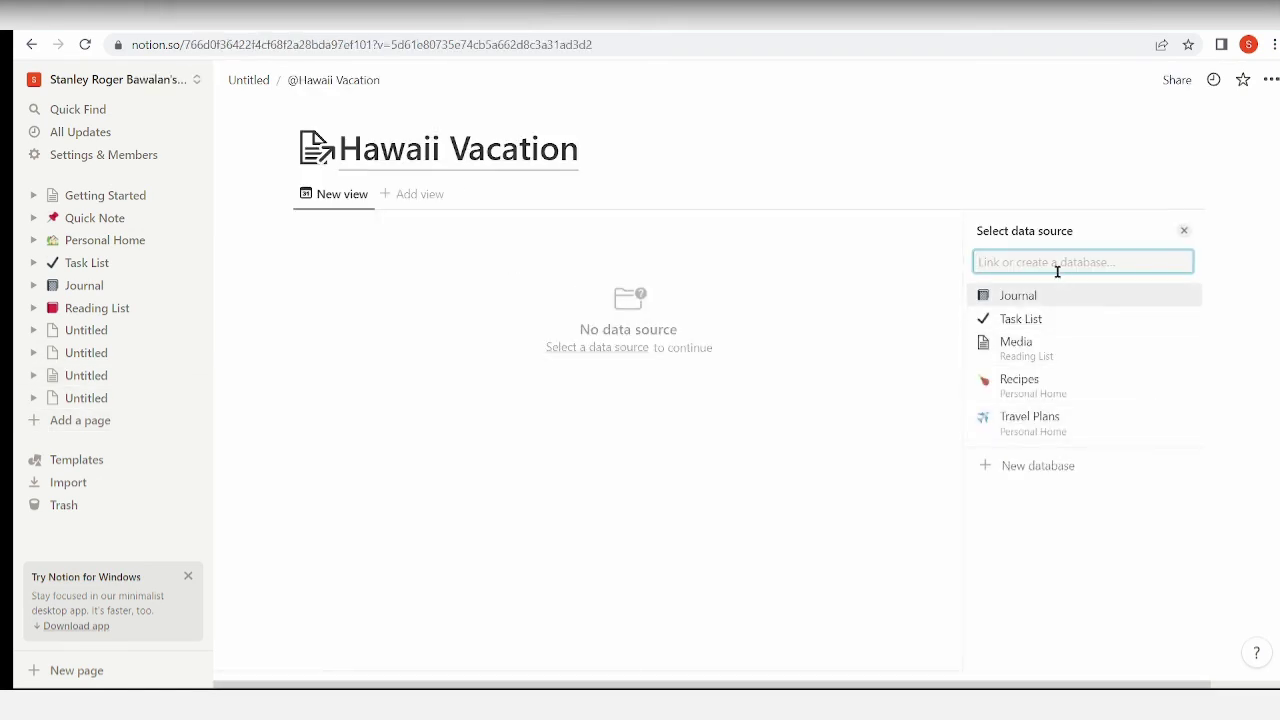
{"action": "left_click", "coordinate": [447, 164]}
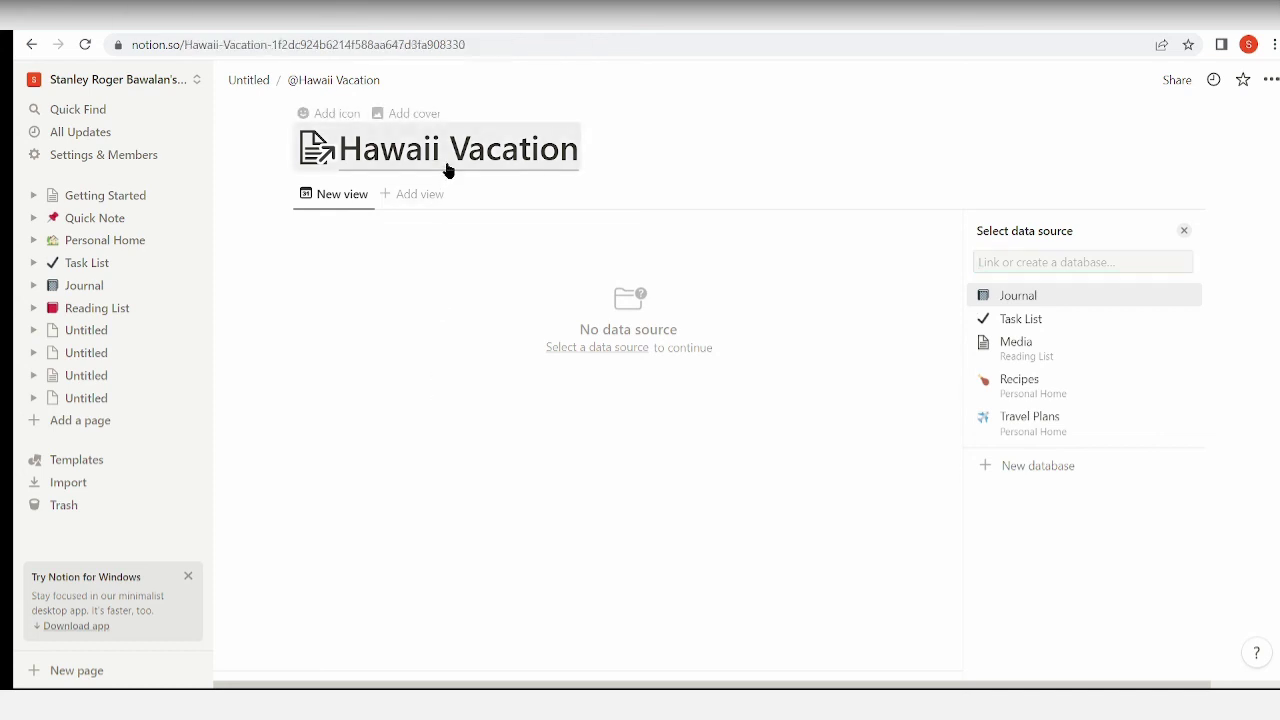
{"action": "scroll", "coordinate": [584, 520], "scroll_direction": "down", "scroll_amount": 4}
{"action": "scroll", "coordinate": [590, 600], "scroll_direction": "up", "scroll_amount": 4}
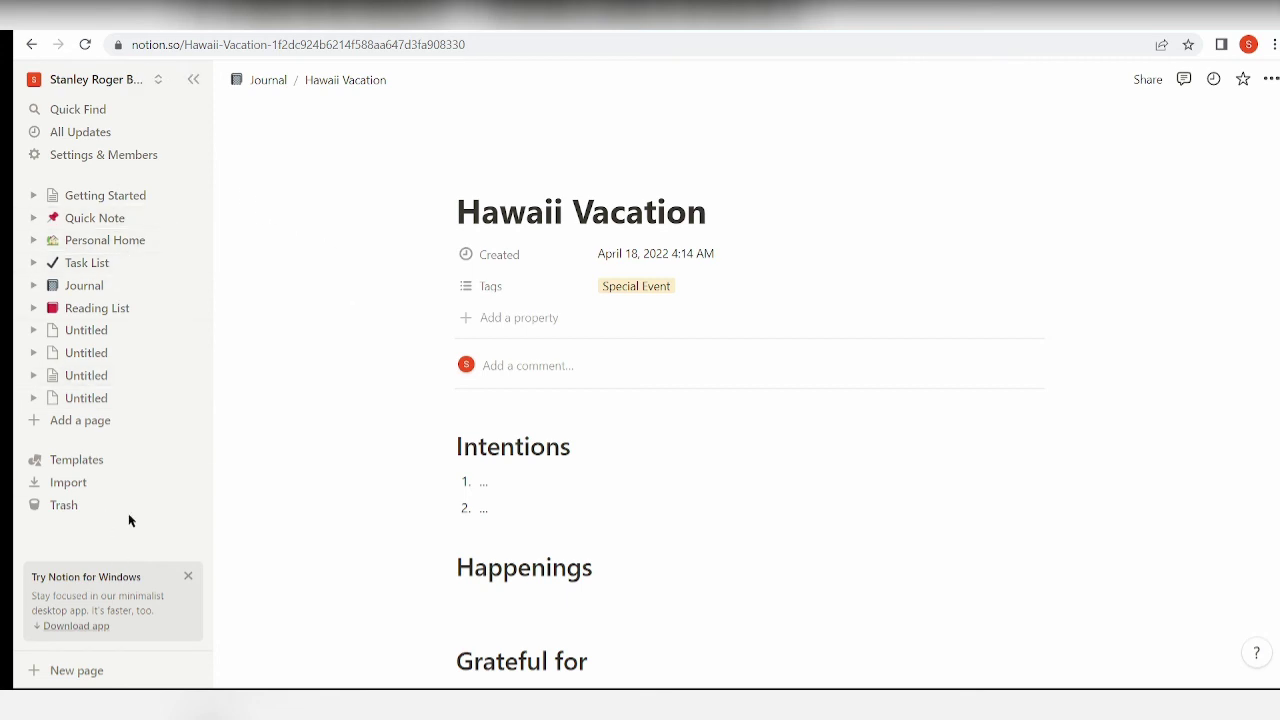
{"action": "left_click", "coordinate": [252, 86]}
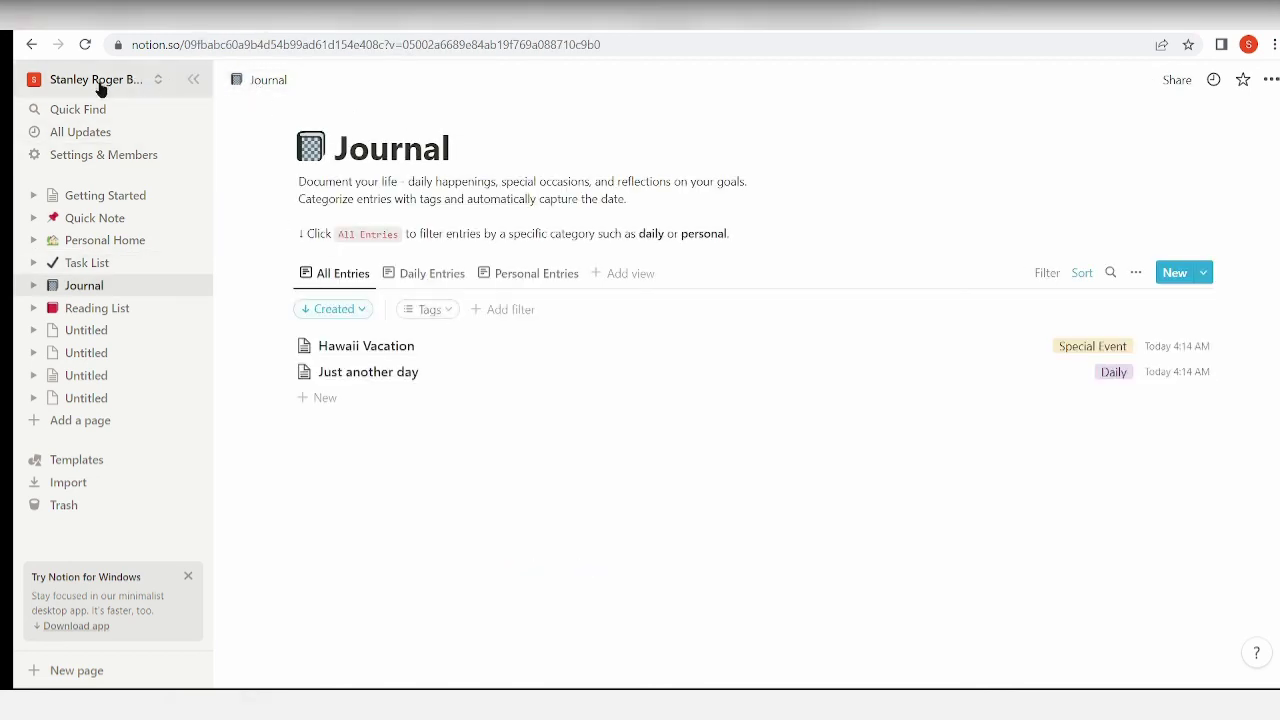
{"action": "left_click", "coordinate": [188, 78]}
{"action": "mouse_move", "coordinate": [29, 88]}
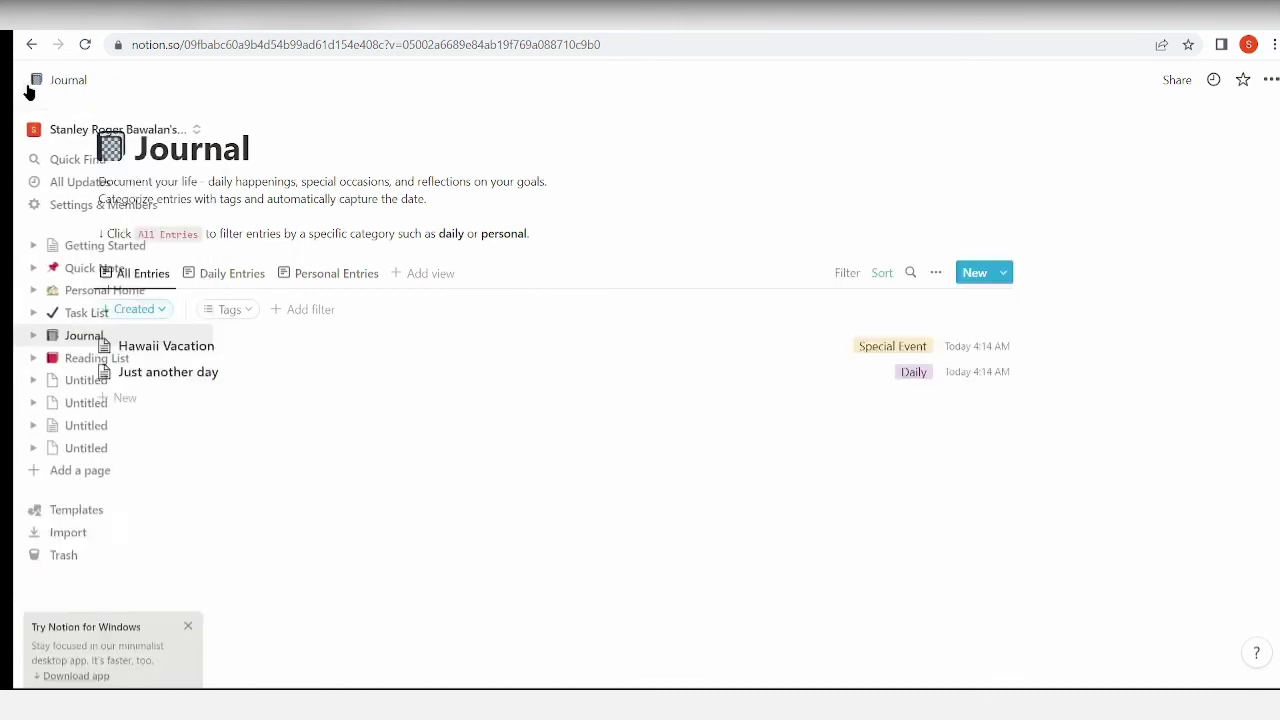
{"action": "left_click", "coordinate": [155, 81]}
{"action": "left_click", "coordinate": [157, 81]}
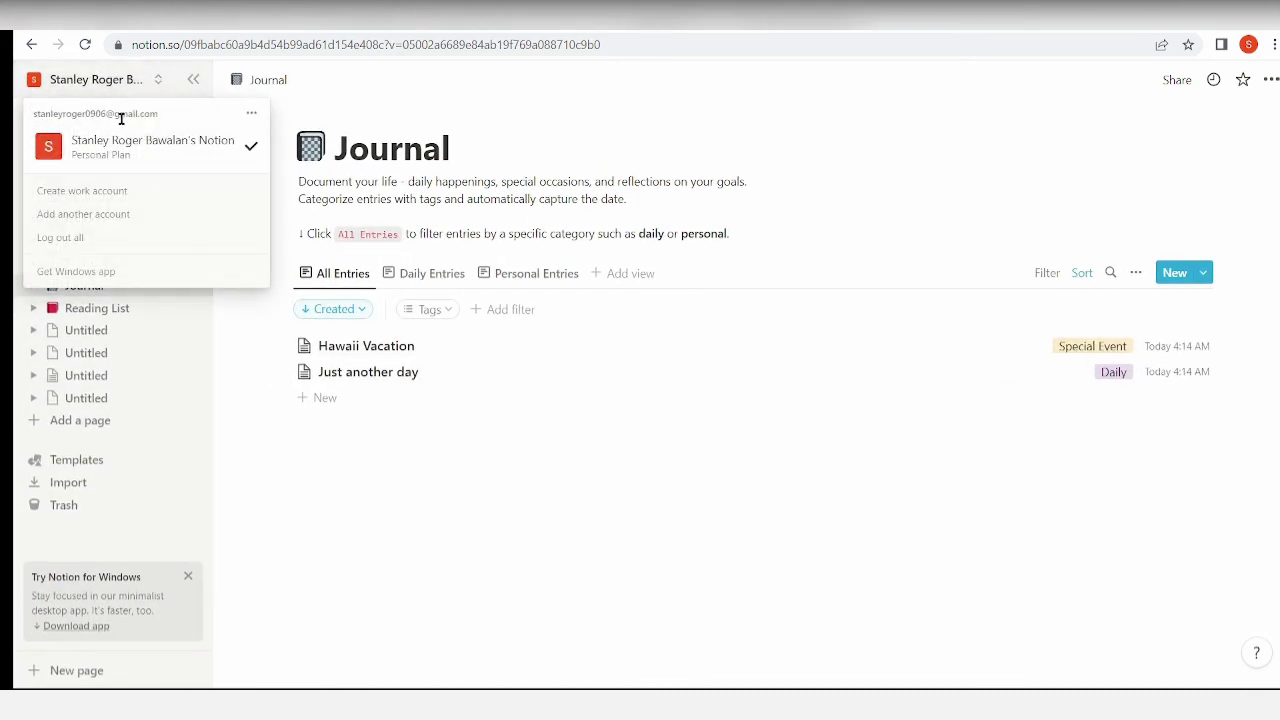
{"action": "left_click", "coordinate": [209, 458]}
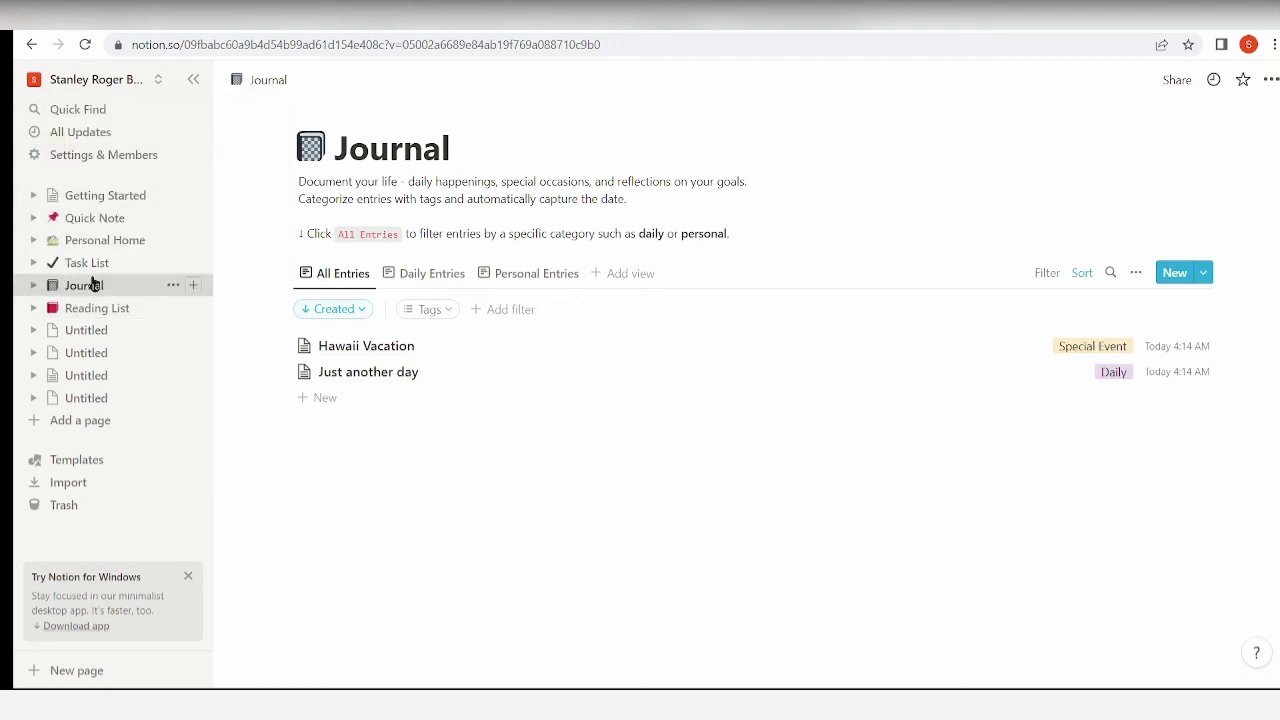
Add another page to the workspace as an empty page and start a link to an existing page in its body
{"action": "left_click", "coordinate": [126, 424]}
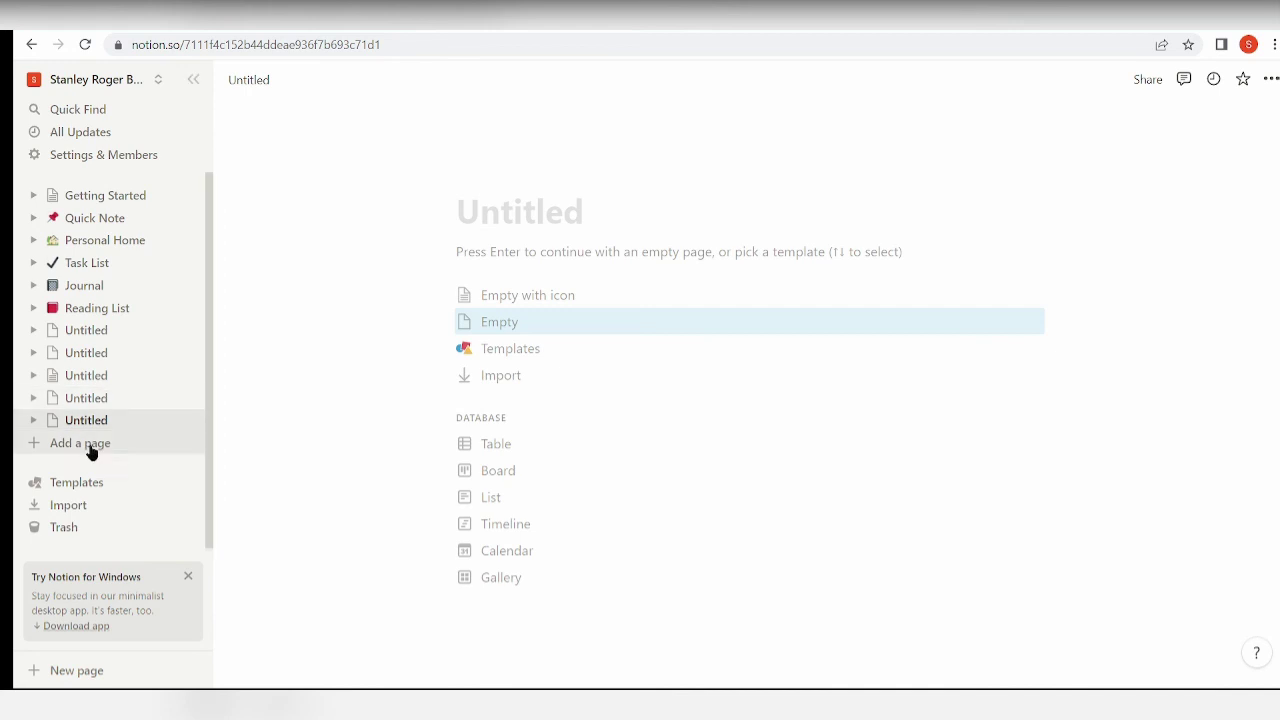
{"action": "key", "text": "Up"}
{"action": "key", "text": "Up"}
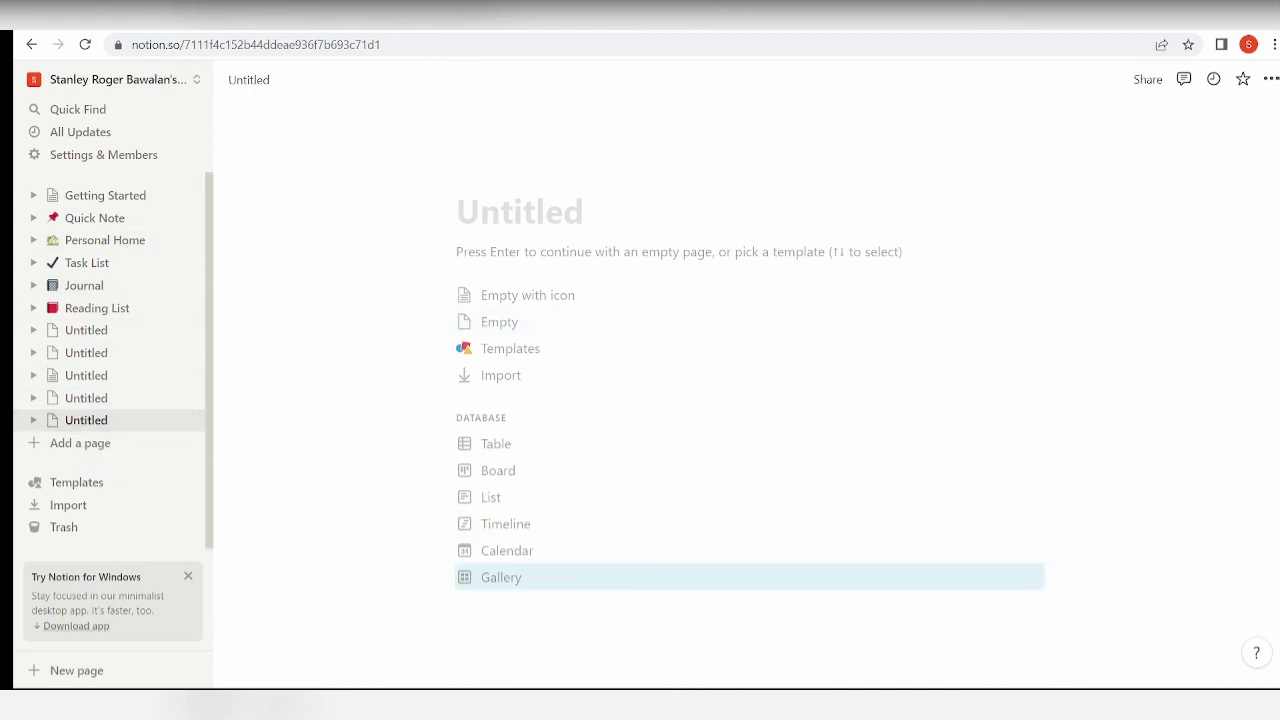
{"action": "key", "text": "Up"}
{"action": "key", "text": "Up"}
{"action": "key", "text": "Up"}
{"action": "key", "text": "Up"}
{"action": "key", "text": "Up"}
{"action": "key", "text": "Up"}
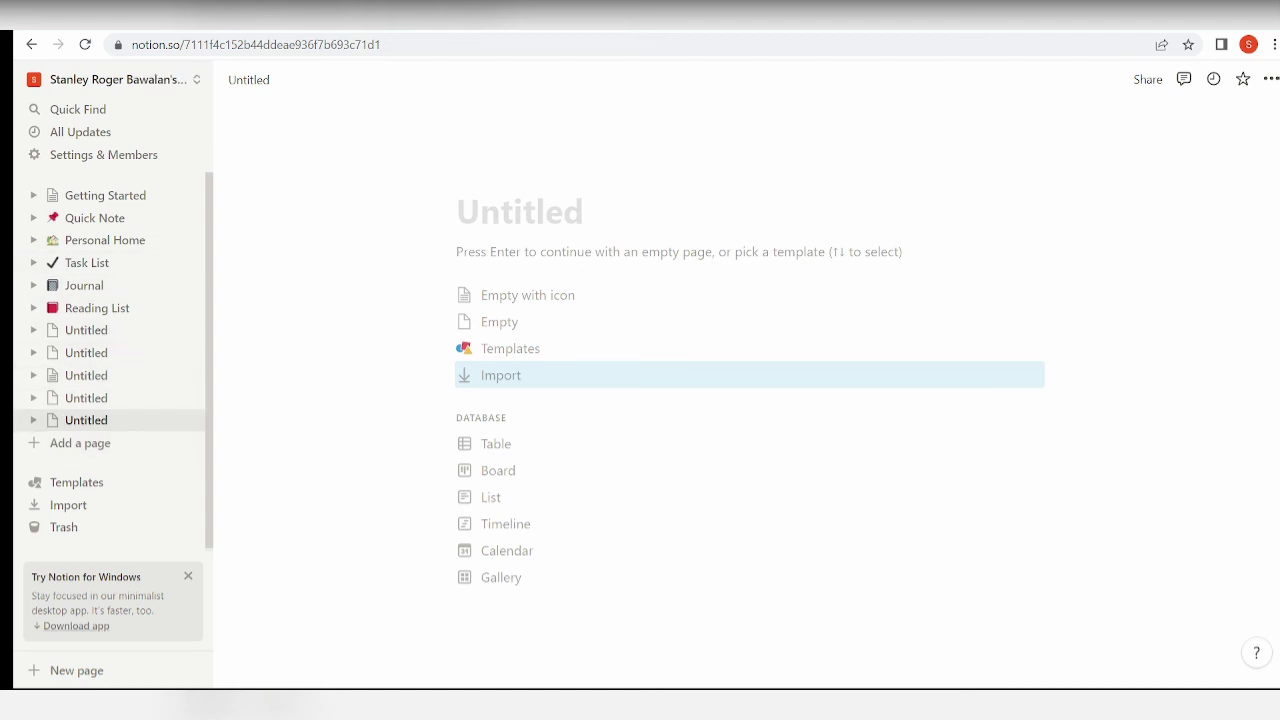
{"action": "key", "text": "Escape"}
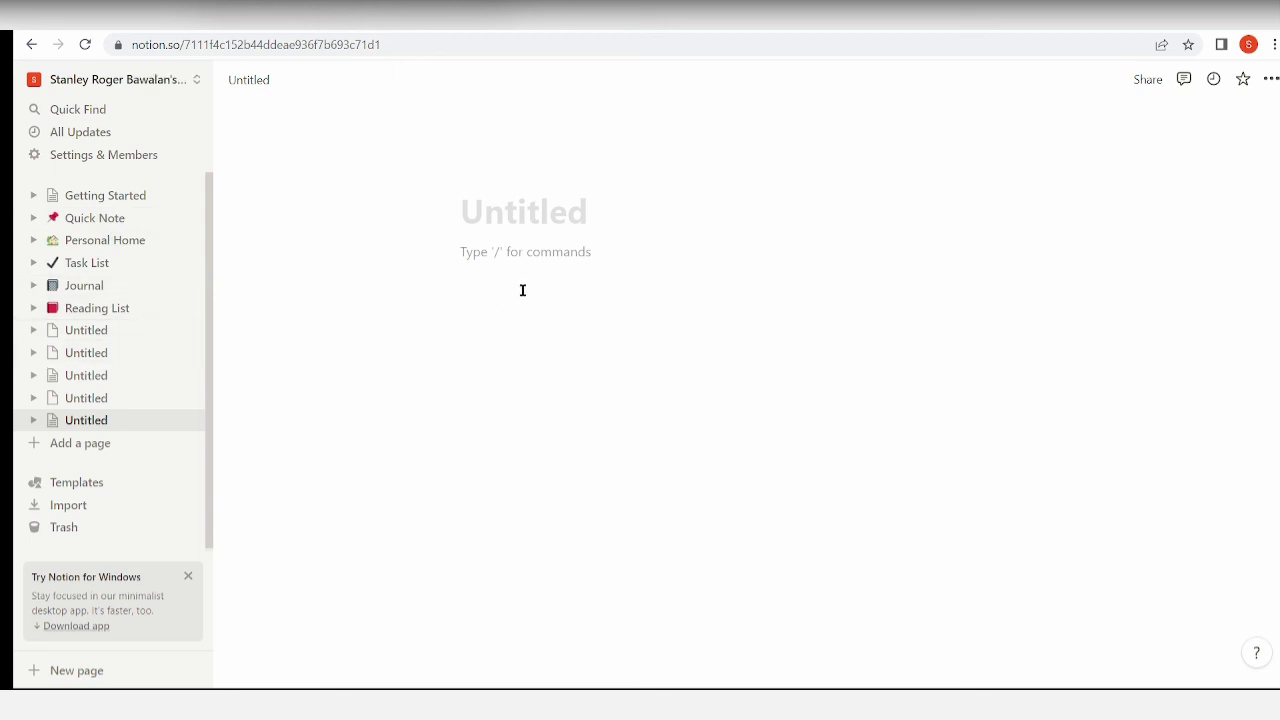
{"action": "type", "text": "[["}
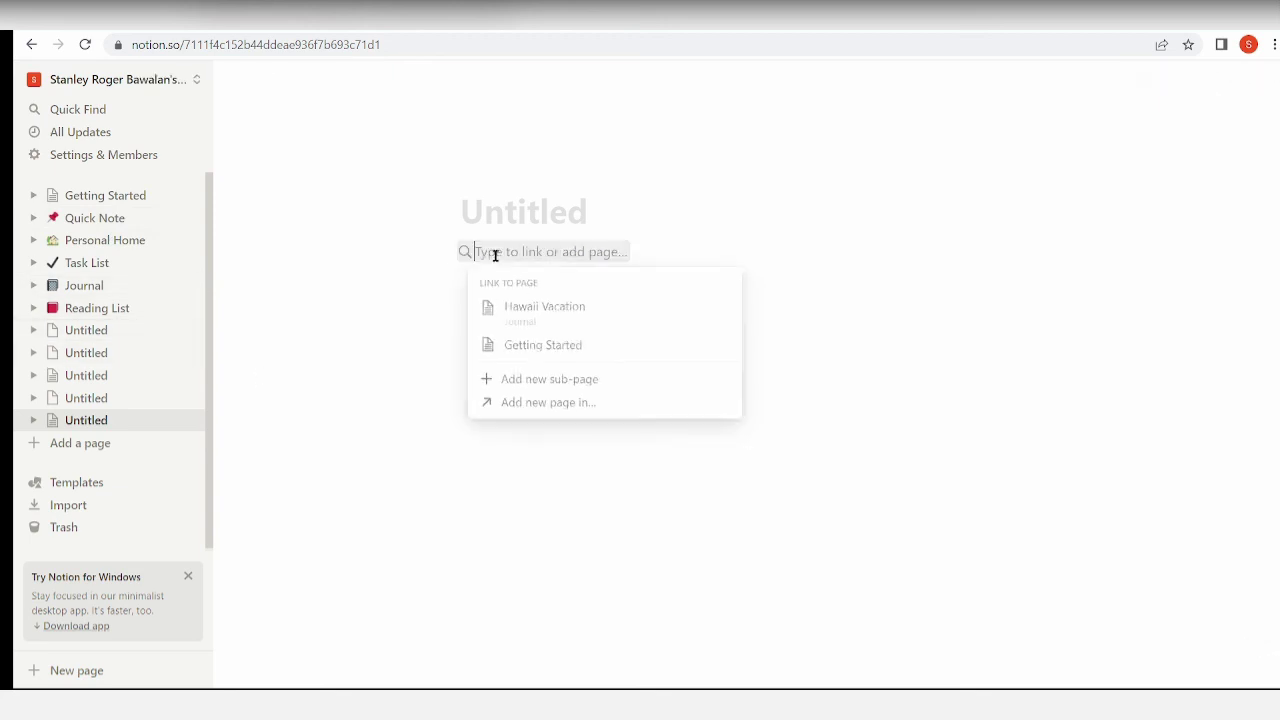